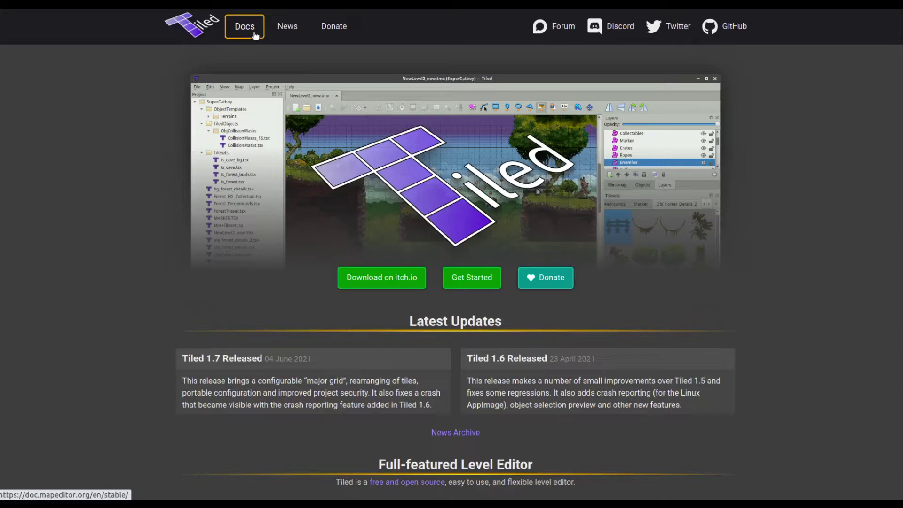
# Open the Tiled documentation and look through the User Manual's table of contents
pyautogui.click(254, 35)
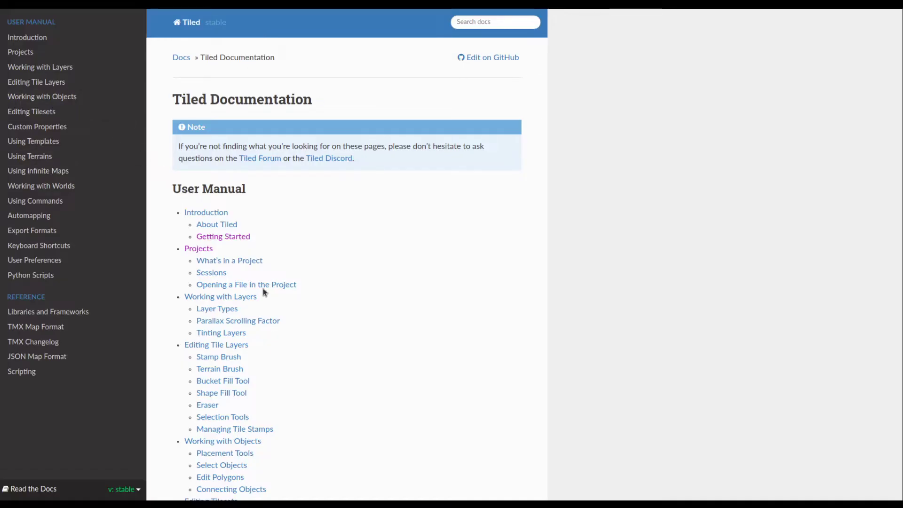
pyautogui.scroll(-4, 284, 260)
pyautogui.scroll(-7, 285, 264)
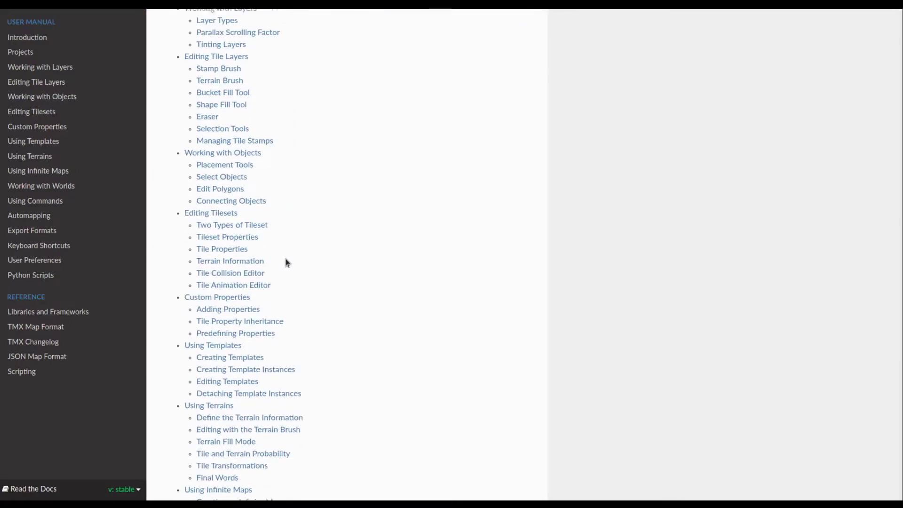
pyautogui.scroll(-3, 282, 265)
pyautogui.scroll(12, 286, 277)
pyautogui.scroll(2, 285, 278)
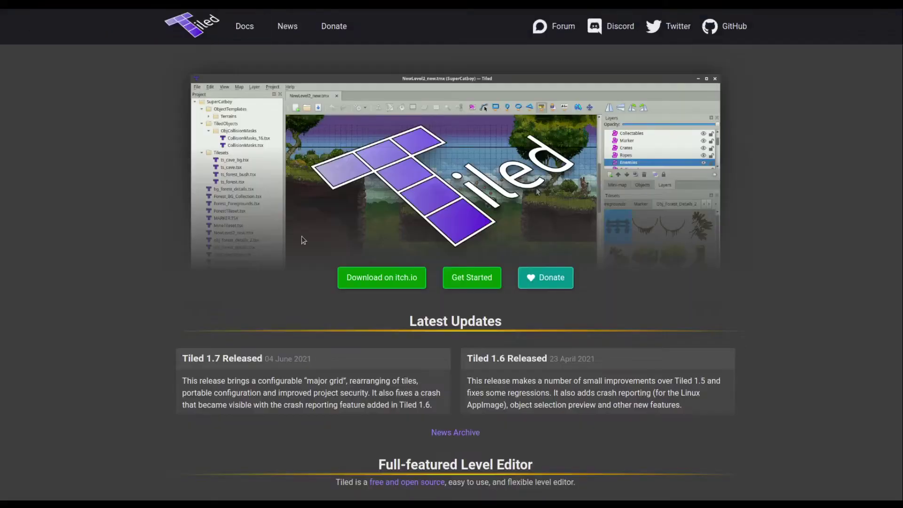
# Open Tiled's itch.io download page and read through to the Download section
pyautogui.click(356, 282)
pyautogui.scroll(-5, 351, 287)
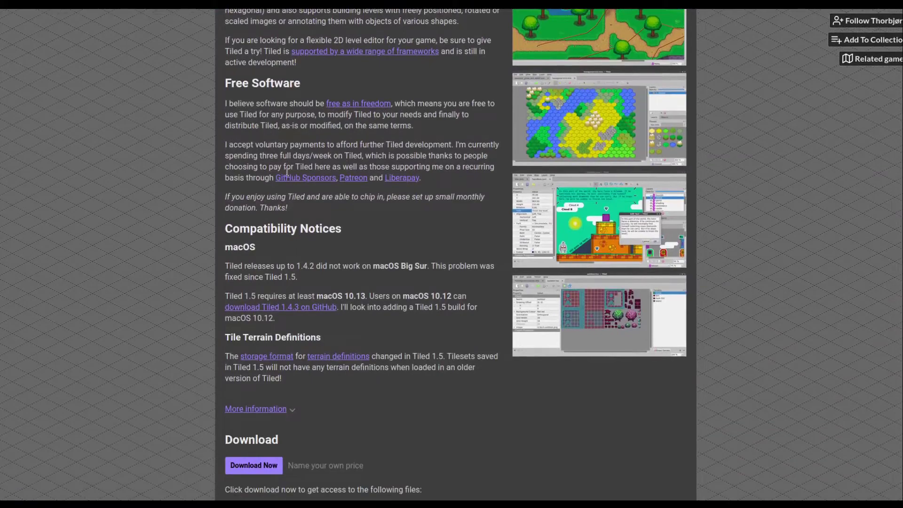
pyautogui.scroll(-5, 271, 294)
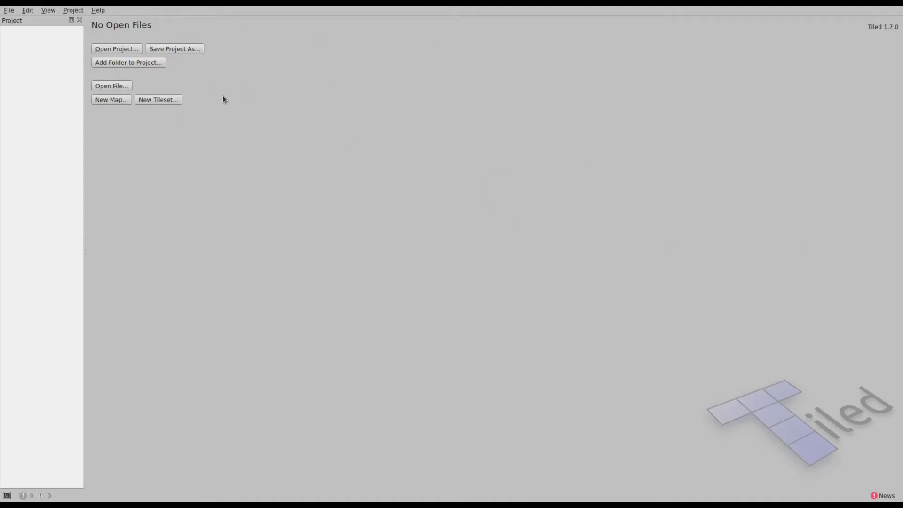
# Set up a new orthogonal map with Base64 (zlib compressed) layer format, Right Down render order and a fixed size of 25 by 20 tiles
pyautogui.click(122, 98)
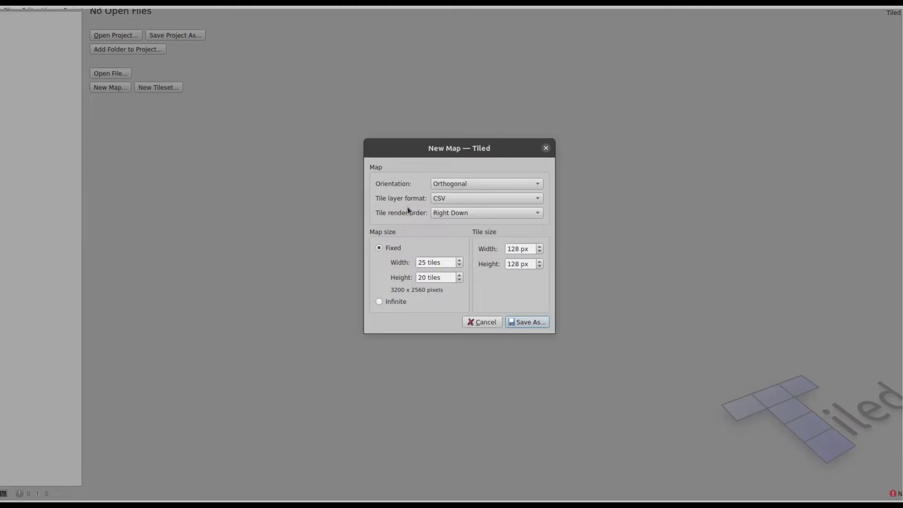
pyautogui.click(449, 200)
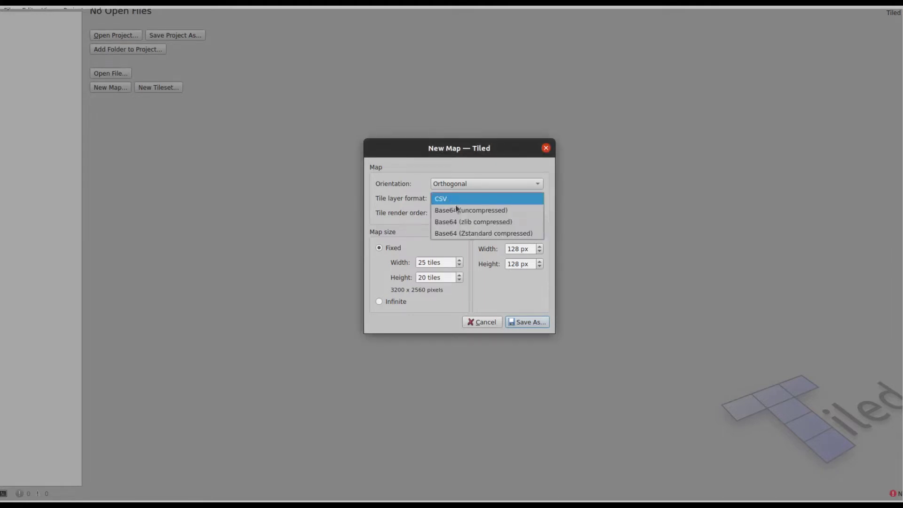
pyautogui.click(471, 227)
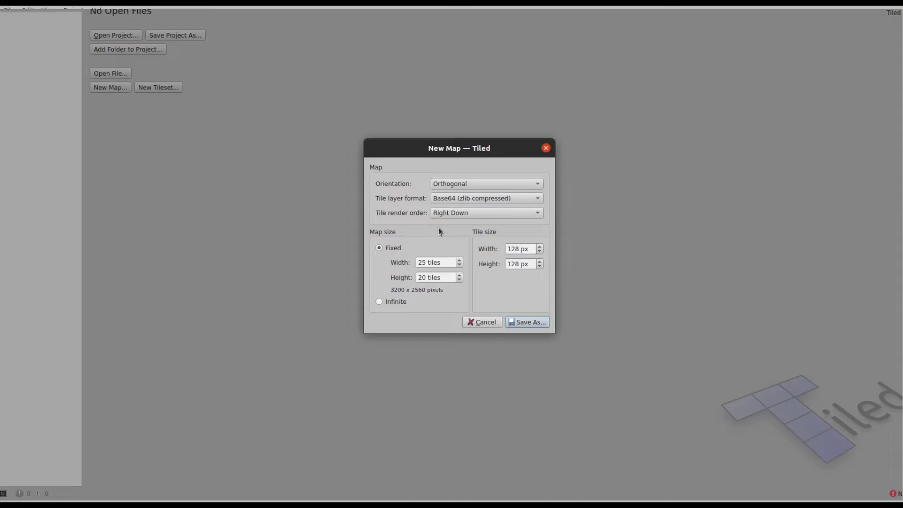
pyautogui.click(458, 216)
pyautogui.click(459, 216)
pyautogui.doubleClick(424, 263)
pyautogui.click(423, 277)
pyautogui.doubleClick(423, 277)
pyautogui.click(432, 262)
pyautogui.press('End')
# Save the new map as mymap.tmx in the zgolo folder
pyautogui.click(527, 321)
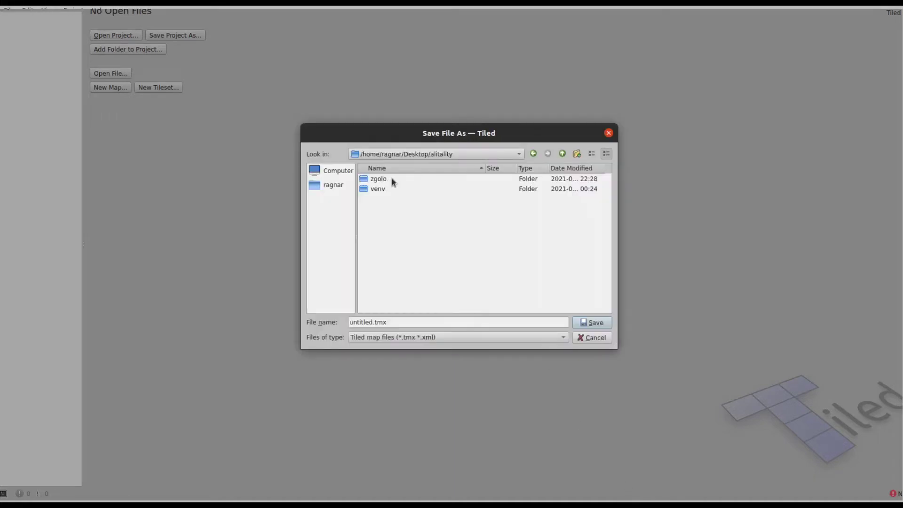
pyautogui.click(379, 189)
pyautogui.doubleClick(379, 178)
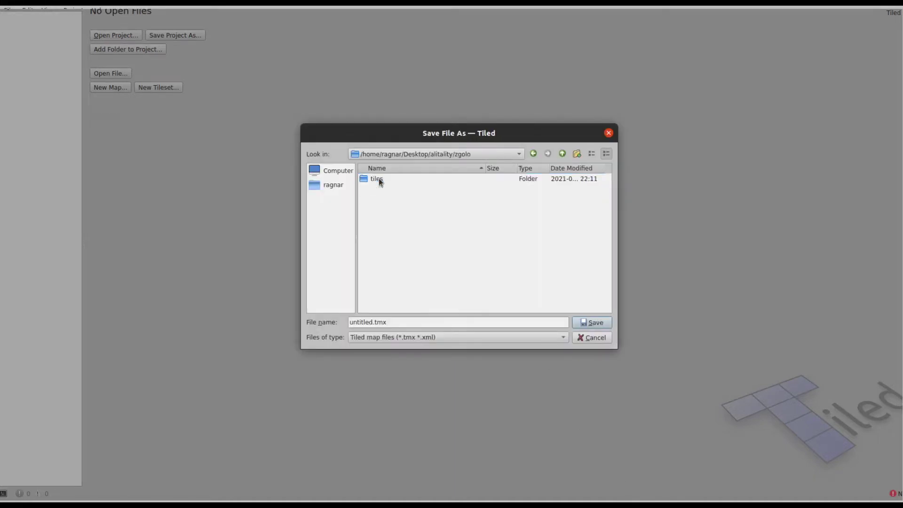
pyautogui.click(370, 322)
pyautogui.doubleClick(370, 322)
pyautogui.write('ma')
pyautogui.press('BackSpace')
pyautogui.write('ymap')
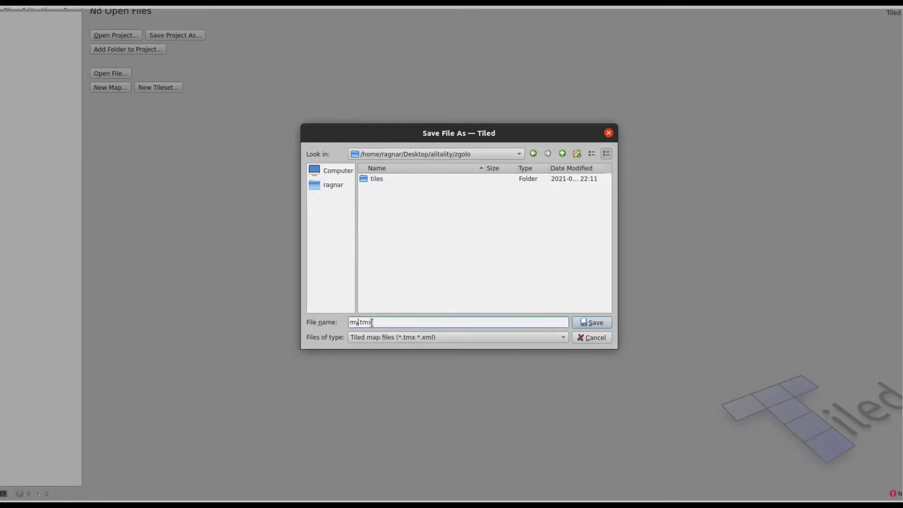
pyautogui.click(590, 322)
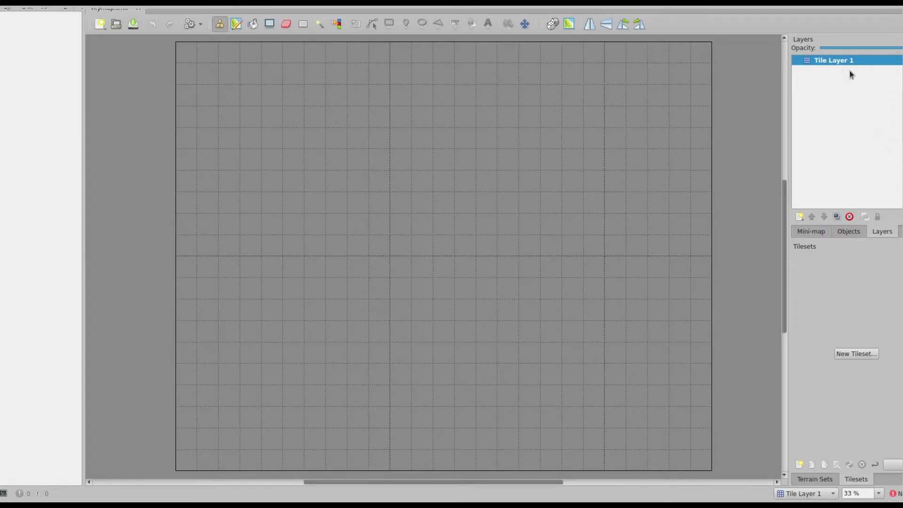
# Rename the map's only tile layer to Platforms
pyautogui.doubleClick(839, 61)
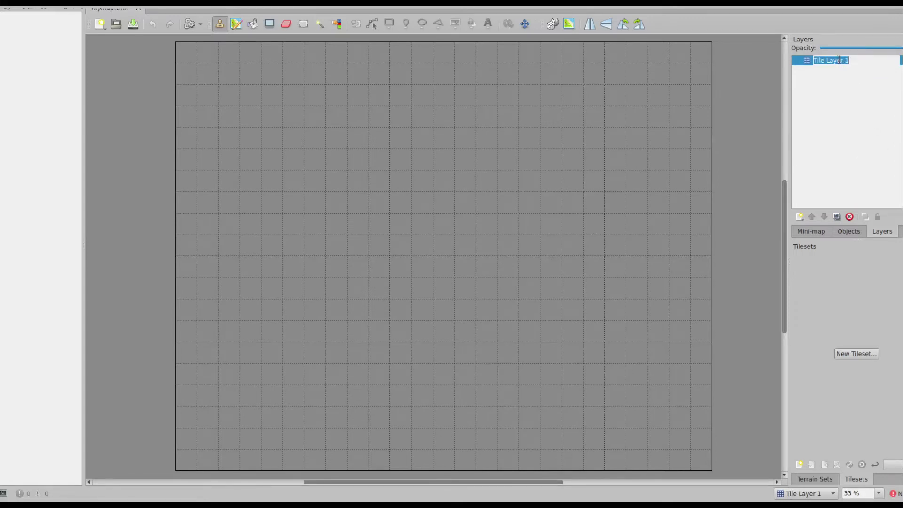
pyautogui.write('Platforms')
pyautogui.press('Return')
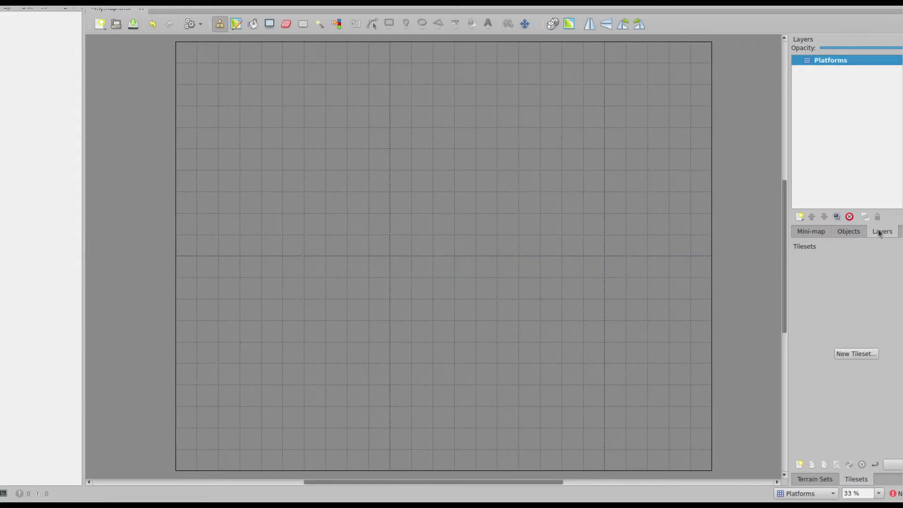
# Create a new tileset named my_tiles as a Collection of Images, embedded in the map
pyautogui.click(854, 355)
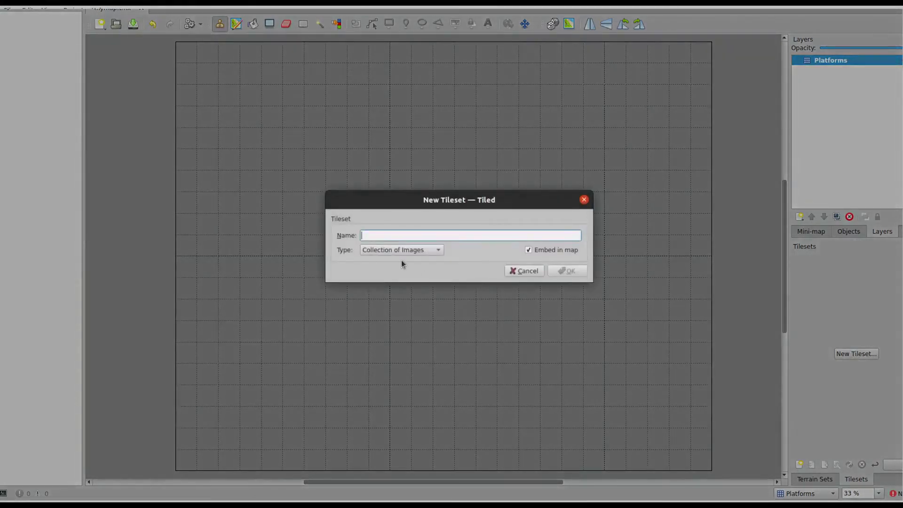
pyautogui.click(402, 250)
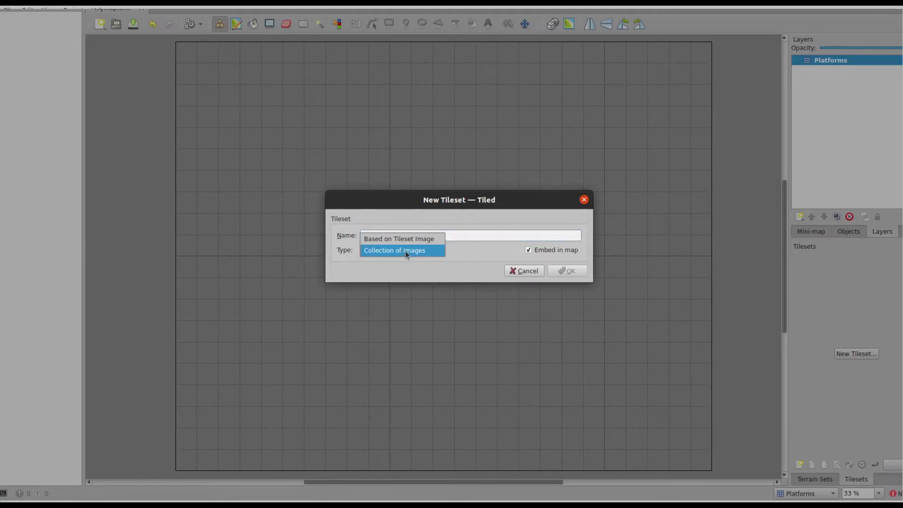
pyautogui.click(405, 251)
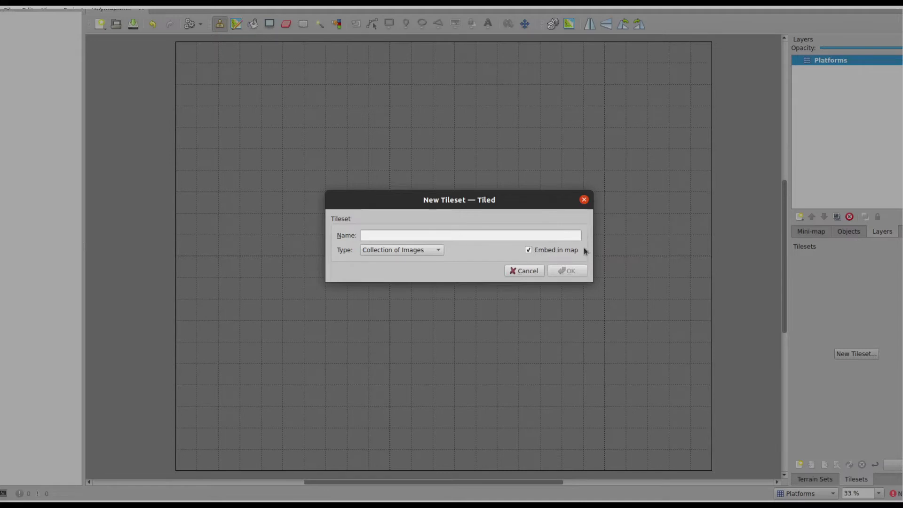
pyautogui.click(466, 232)
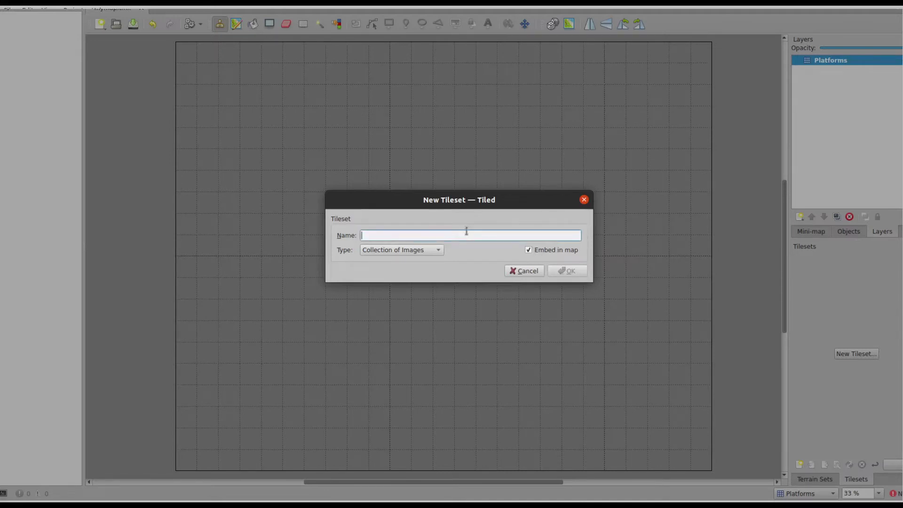
pyautogui.write('my_tiles')
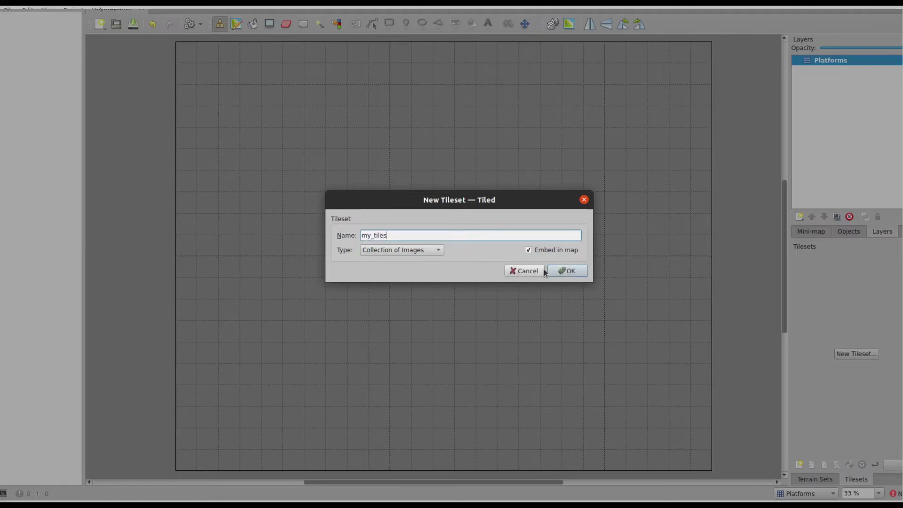
pyautogui.click(558, 275)
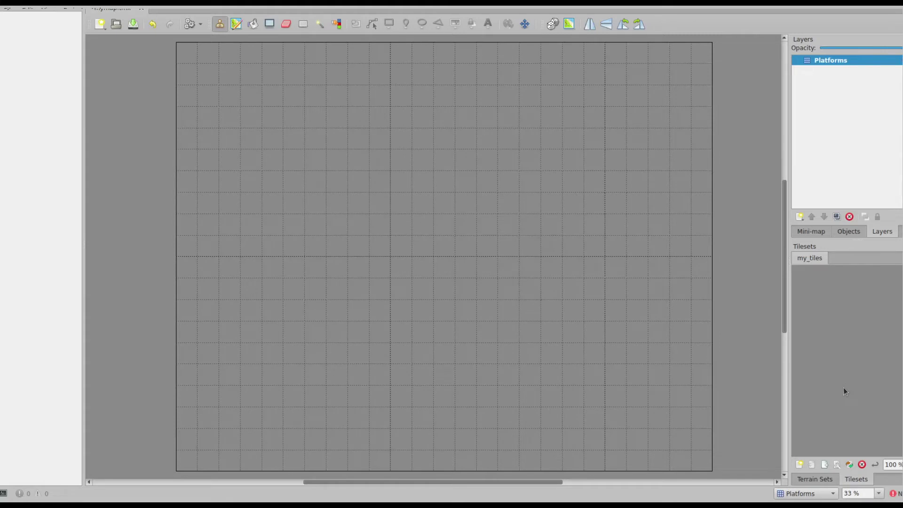
# Add all the images in the tiles folder to the my_tiles tileset, and close the tileset editor with the changes saved
pyautogui.click(838, 465)
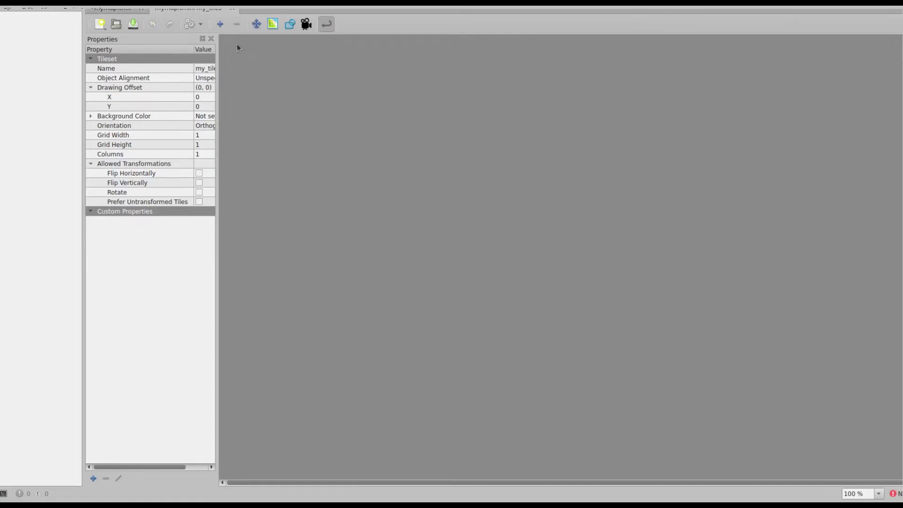
pyautogui.click(220, 25)
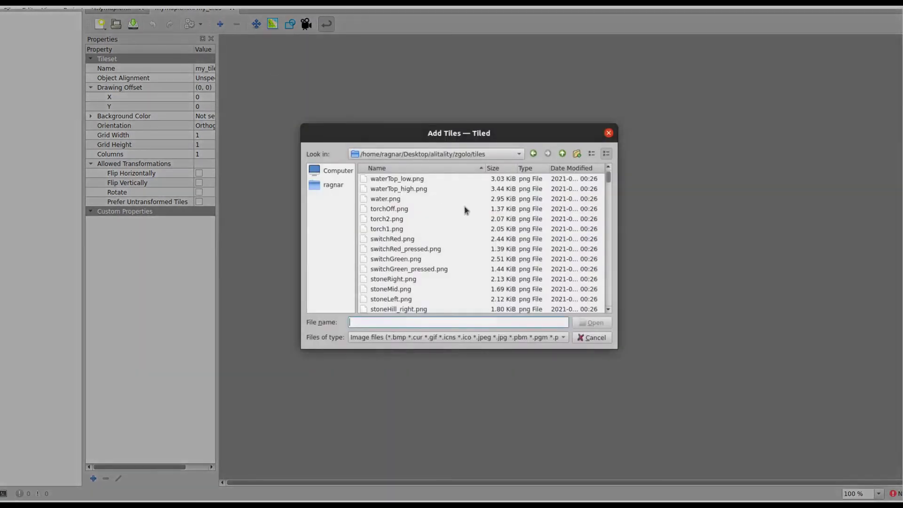
pyautogui.click(440, 189)
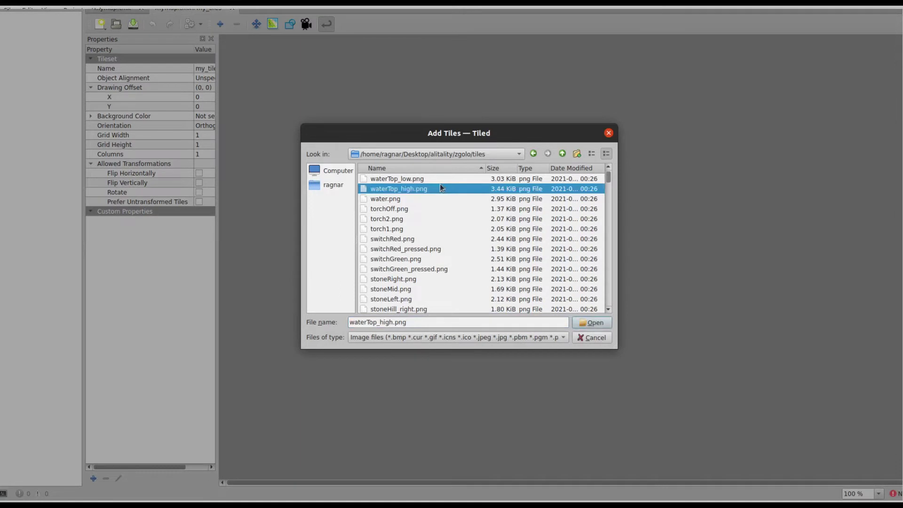
pyautogui.scroll(-10, 449, 201)
pyautogui.scroll(-2, 449, 204)
pyautogui.scroll(2, 448, 202)
pyautogui.scroll(-4, 447, 201)
pyautogui.scroll(2, 448, 201)
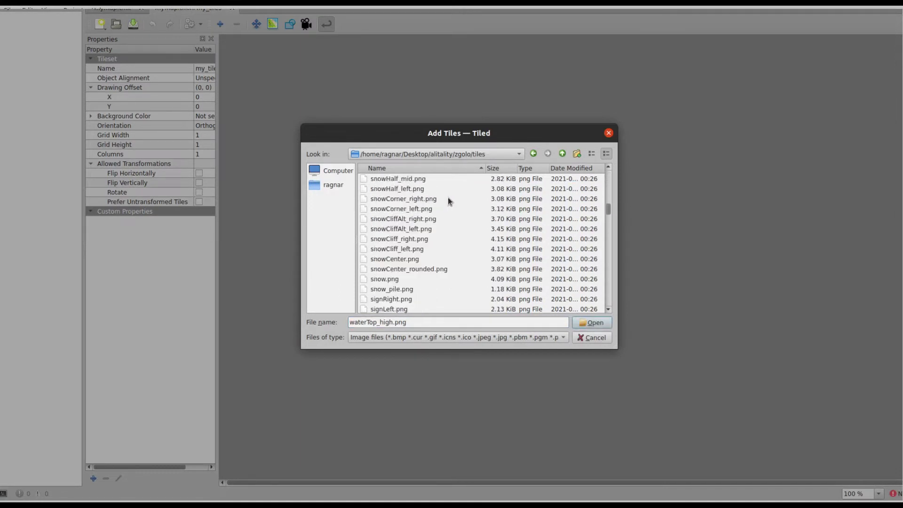
pyautogui.click(432, 218)
pyautogui.hotkey('ctrl', 'a')
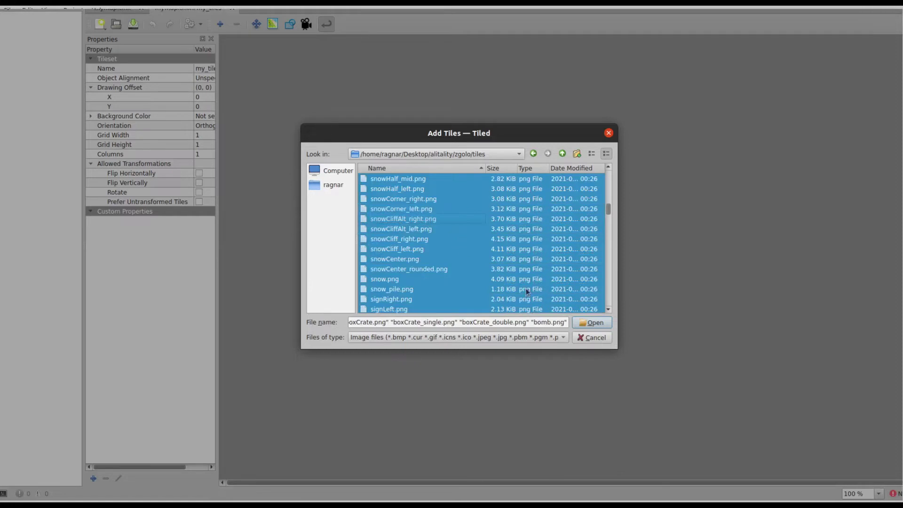
pyautogui.click(593, 322)
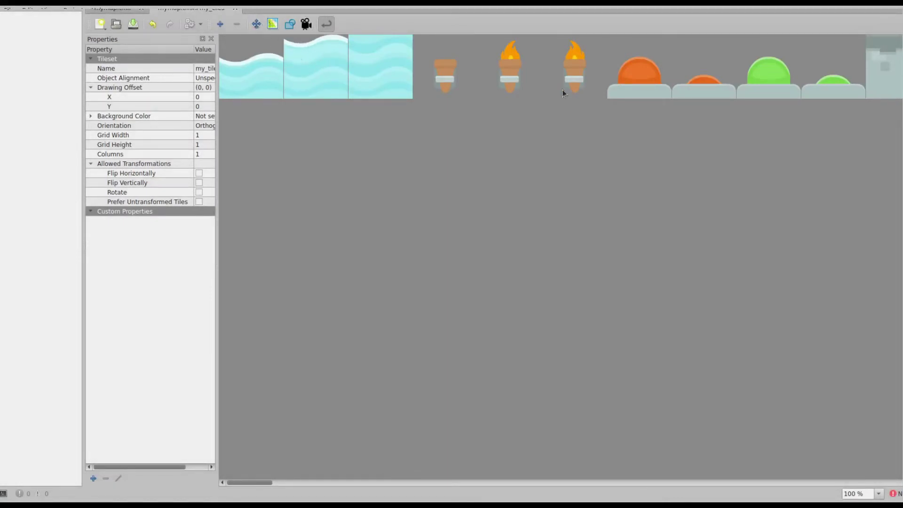
pyautogui.click(235, 10)
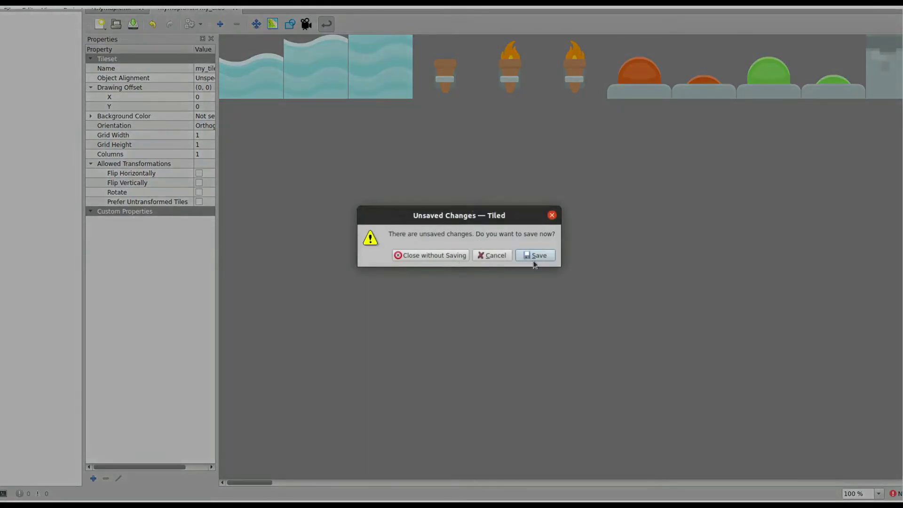
pyautogui.click(534, 259)
# Paint stepped platforms with the rounded dark-topped stone tile: row 10 columns 0–7 and 15–24, row 11 columns 5–15, row 9 columns 20–24
pyautogui.scroll(-10, 807, 307)
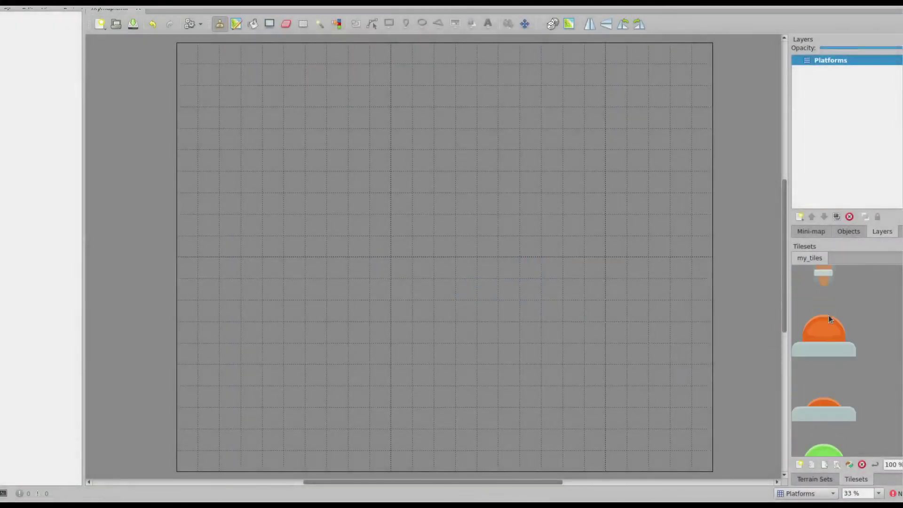
pyautogui.scroll(-8, 829, 319)
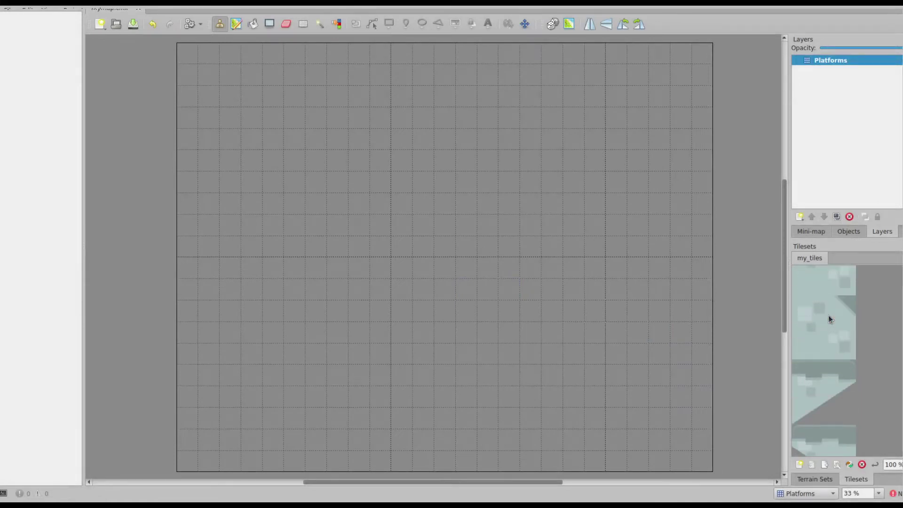
pyautogui.scroll(-4, 828, 319)
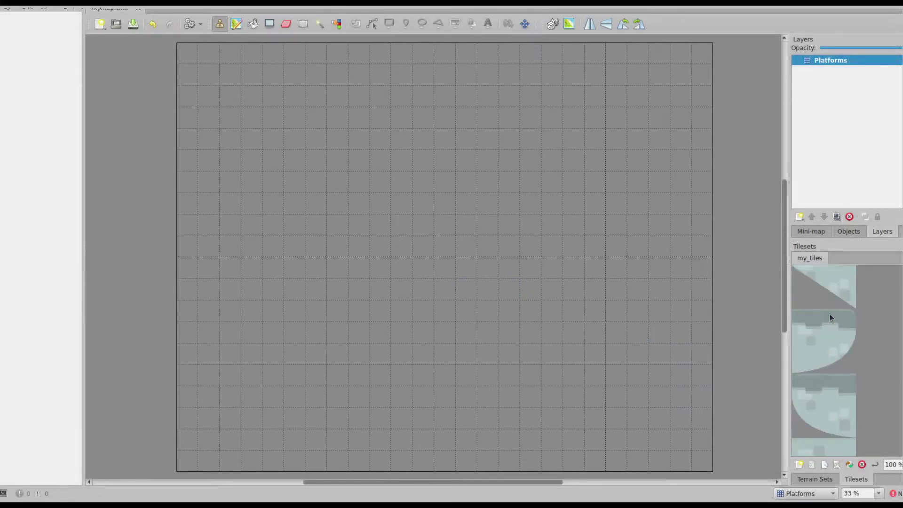
pyautogui.scroll(-3, 829, 318)
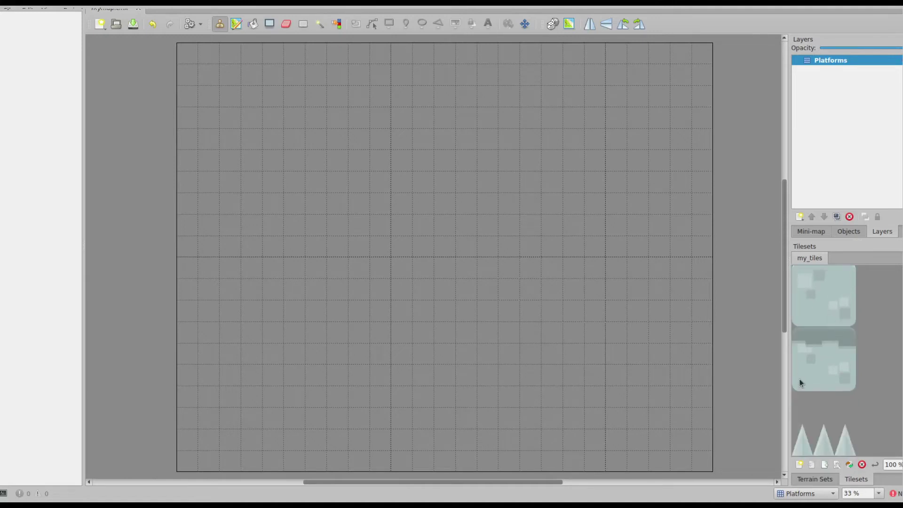
pyautogui.click(819, 375)
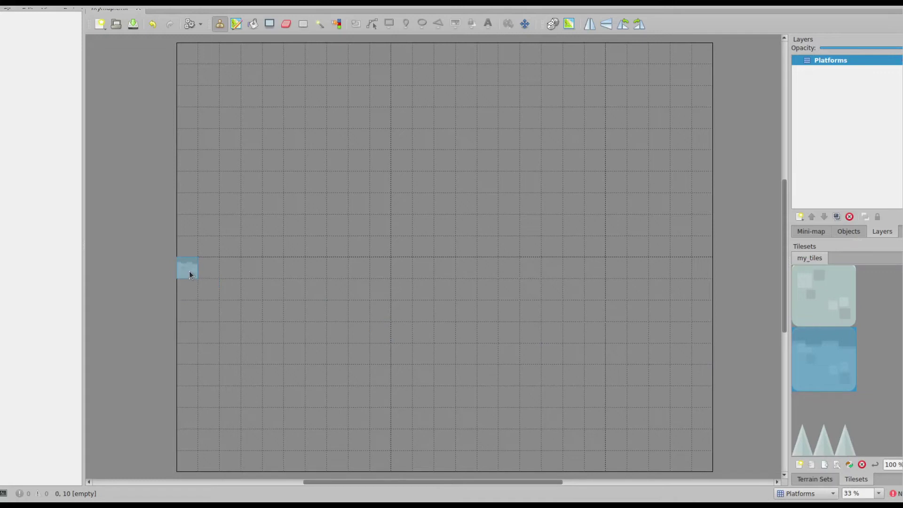
pyautogui.moveTo(193, 269); pyautogui.dragTo(218, 269)
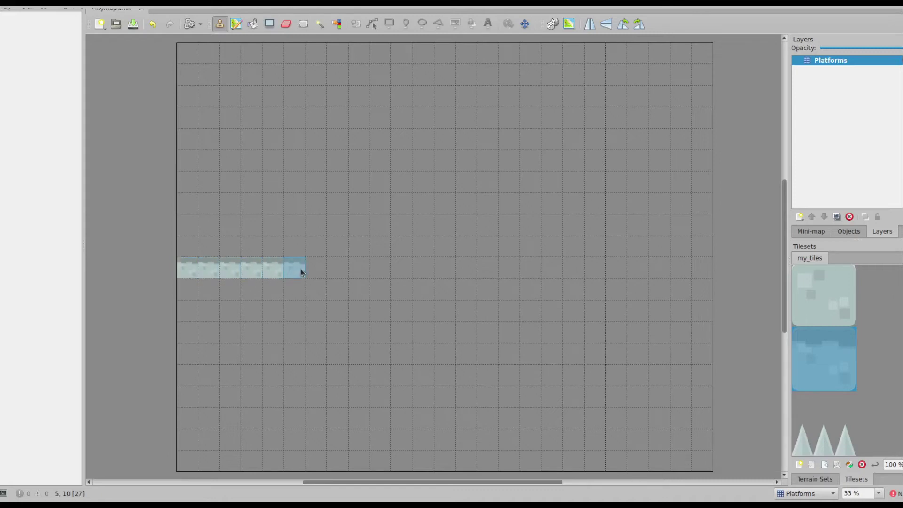
pyautogui.moveTo(292, 295)
pyautogui.mouseDown()
pyautogui.moveTo(546, 288)
pyautogui.moveTo(499, 272)
pyautogui.moveTo(696, 274)
pyautogui.mouseUp()
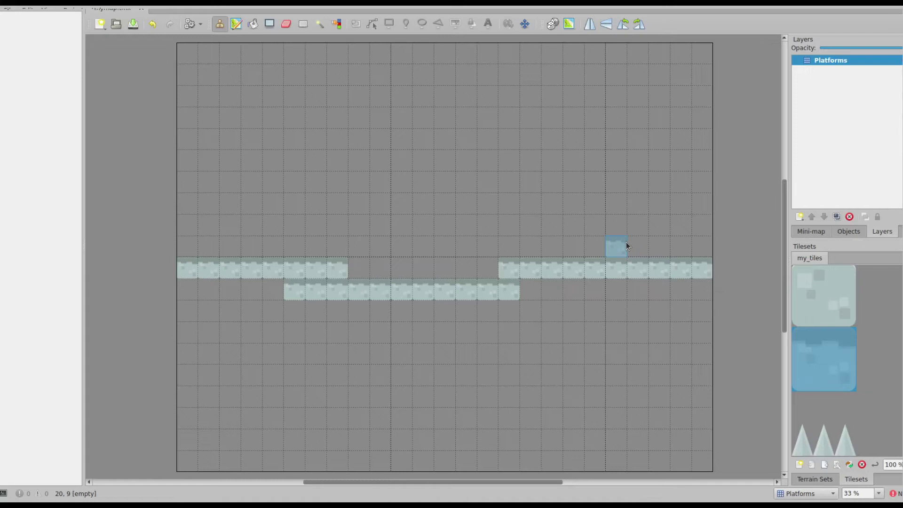
pyautogui.moveTo(625, 250); pyautogui.dragTo(678, 251)
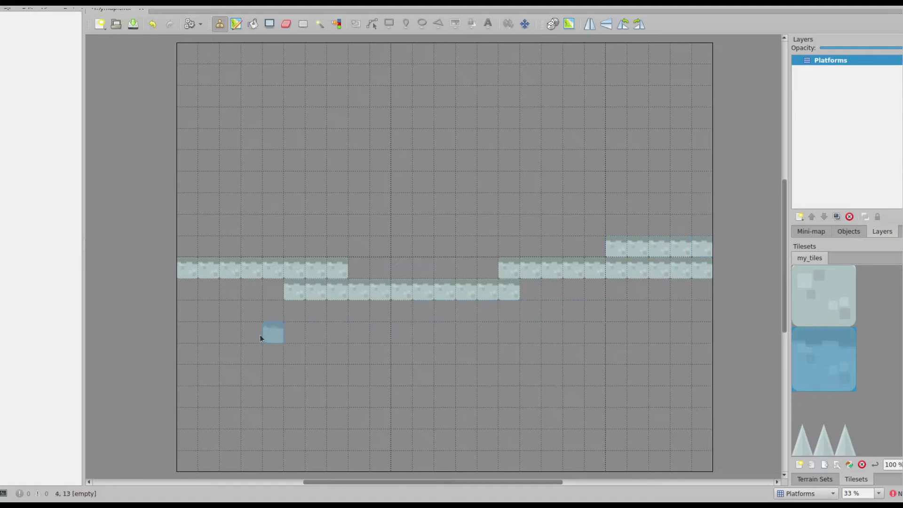
# Paint the plain stone tile without the dark top beneath the stepped platforms, starting at row 11, column 0
pyautogui.click(834, 311)
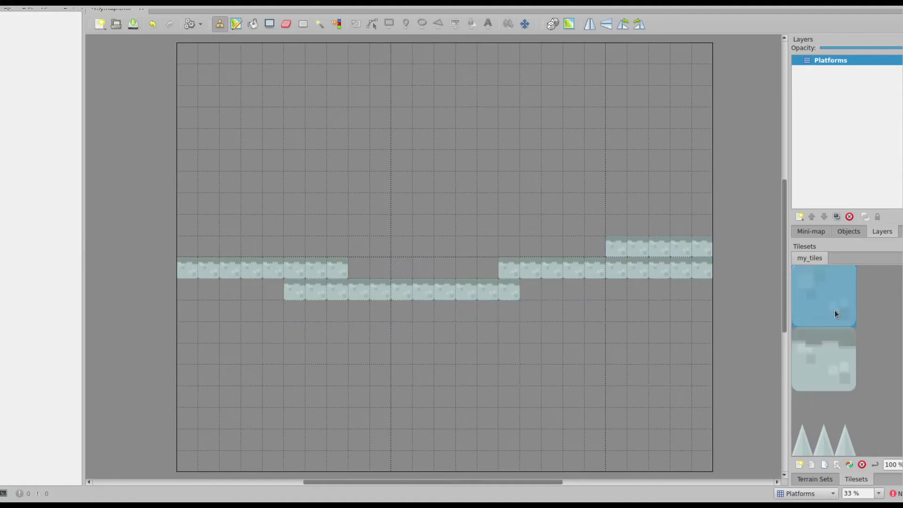
pyautogui.moveTo(187, 290)
pyautogui.mouseDown()
pyautogui.moveTo(266, 294)
pyautogui.moveTo(275, 308)
pyautogui.moveTo(189, 318)
pyautogui.moveTo(199, 319)
pyautogui.moveTo(514, 311)
pyautogui.moveTo(530, 299)
pyautogui.moveTo(566, 295)
pyautogui.moveTo(682, 293)
pyautogui.moveTo(698, 303)
pyautogui.moveTo(598, 312)
pyautogui.mouseUp()
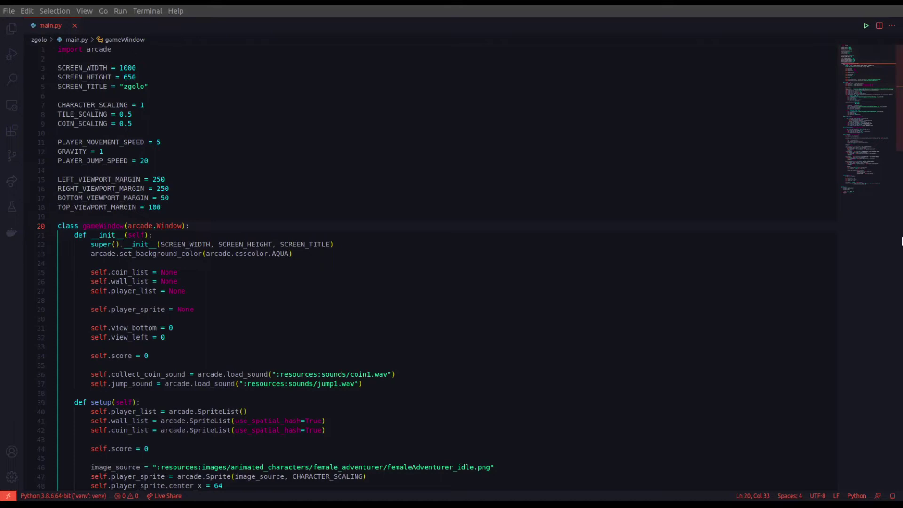
# Switch to main.py in Visual Studio Code and cut the hard-coded ground, crate and coin placement code from the setup method
pyautogui.scroll(-1, 461, 281)
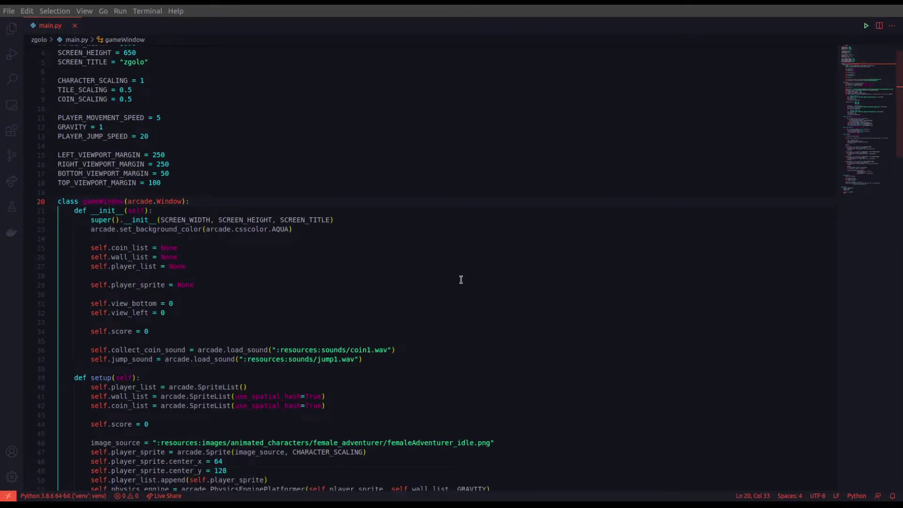
pyautogui.scroll(-7, 461, 280)
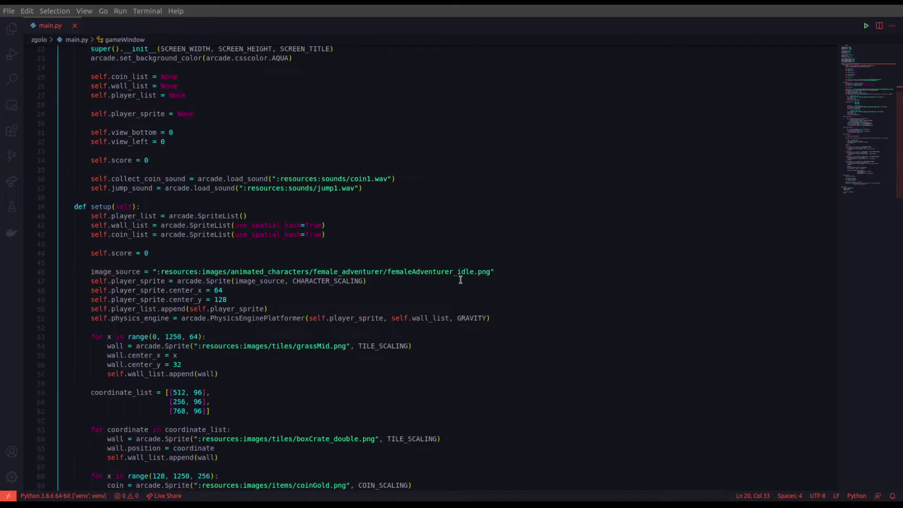
pyautogui.scroll(-3, 460, 279)
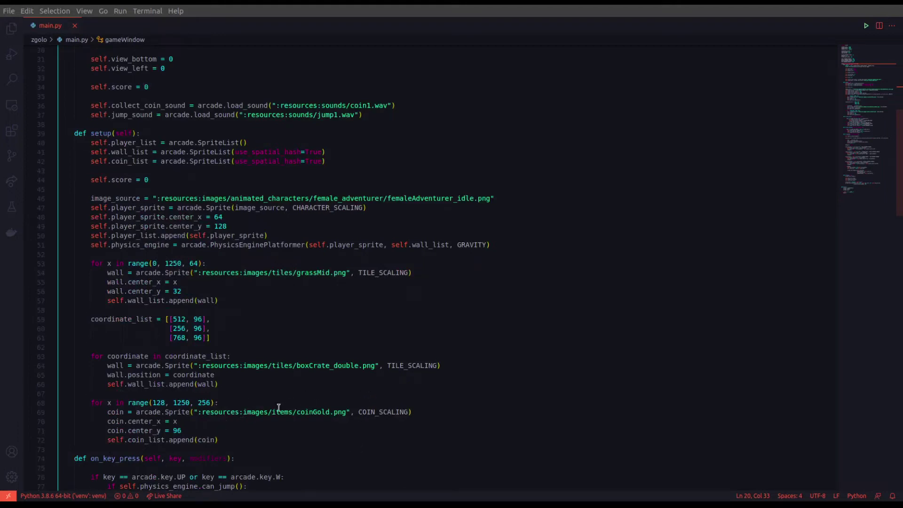
pyautogui.click(226, 439)
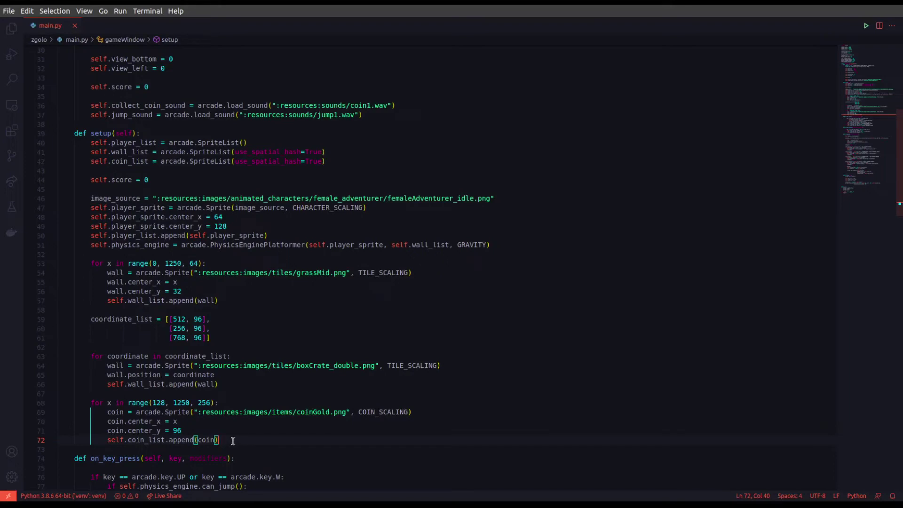
pyautogui.moveTo(233, 440); pyautogui.dragTo(58, 262)
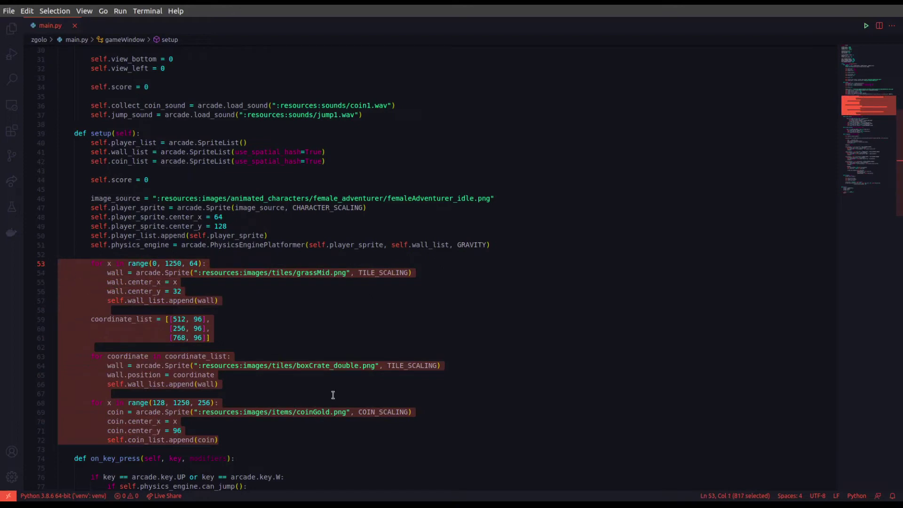
pyautogui.hotkey('ctrl', 'x')
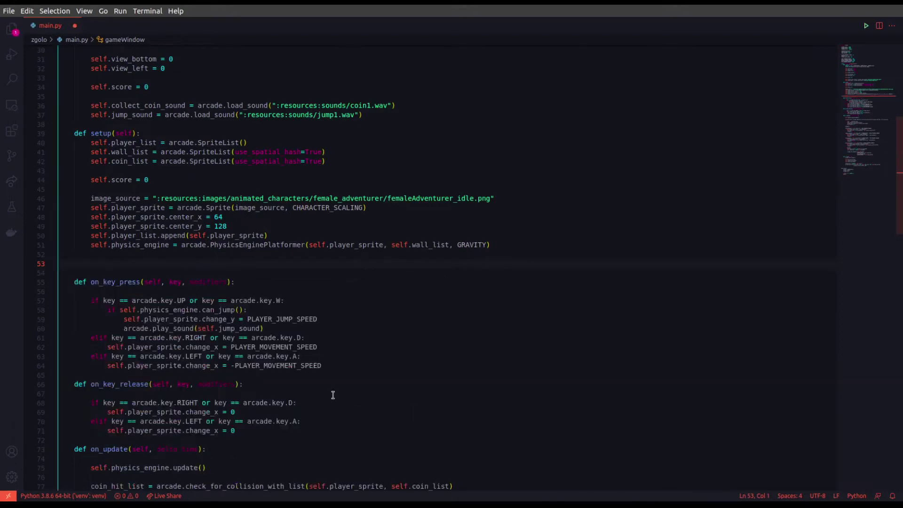
# Move the self.physics_engine line down to the end of setup and leave blank lines above it for new code
pyautogui.click(198, 243)
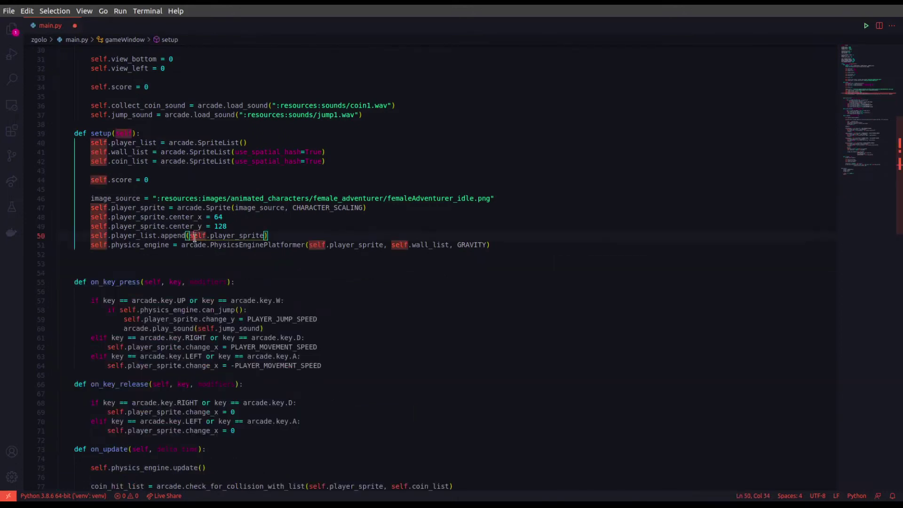
pyautogui.hotkey('alt', 'Down')
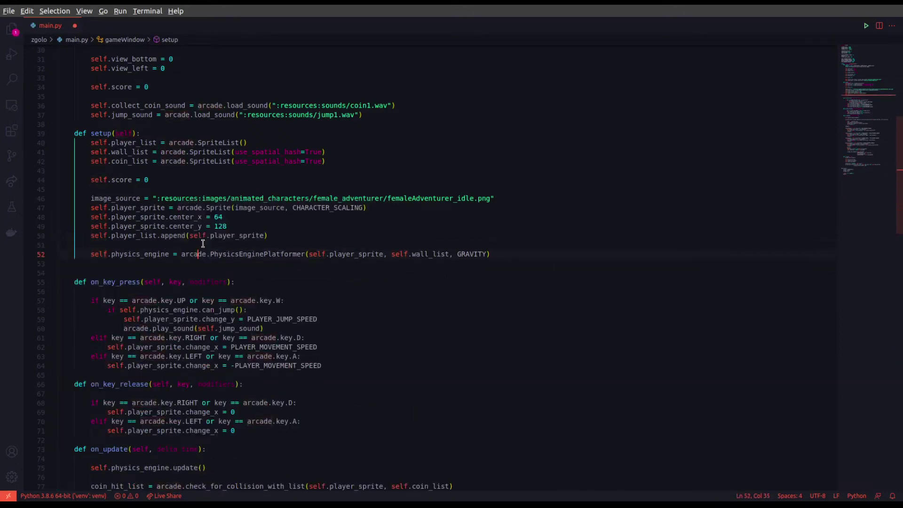
pyautogui.hotkey('alt', 'Down')
pyautogui.click(128, 257)
pyautogui.press('Return')
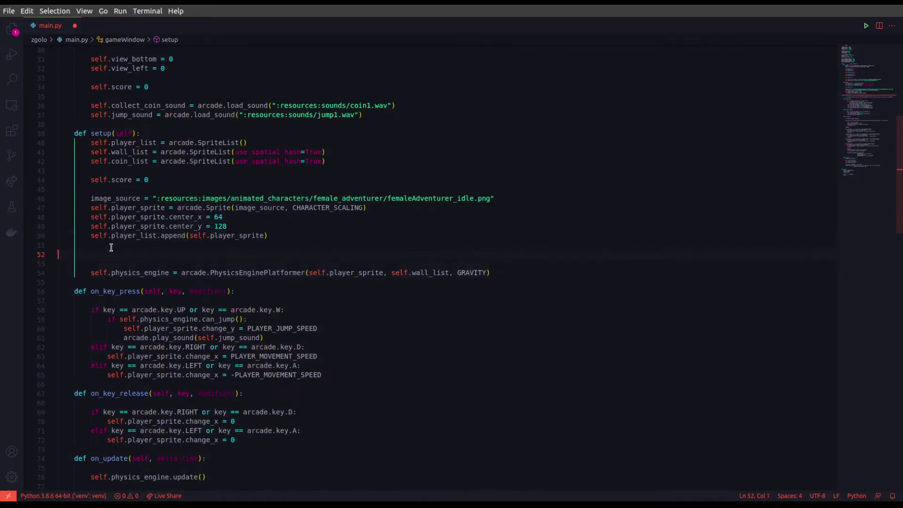
# Start a map_name assignment with the string "./mymap." in the gap above the physics engine line
pyautogui.press('Tab')
pyautogui.press('Tab')
pyautogui.write('map')
pyautogui.write('_n')
pyautogui.write('ame')
pyautogui.write(' = ')
pyautogui.write('"')
pyautogui.write('./')
pyautogui.write('my')
pyautogui.write('map.')
pyautogui.write('txt')
pyautogui.press('BackSpace')
# Check the map file's extension in the project files and complete the map_name path as "./mymap.tmx"
pyautogui.click(11, 31)
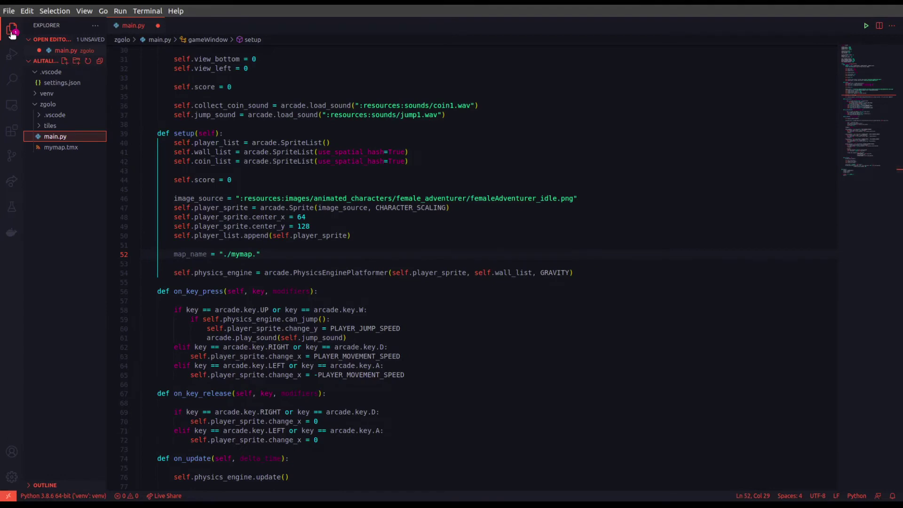
pyautogui.click(12, 31)
pyautogui.click(176, 256)
pyautogui.press('Left')
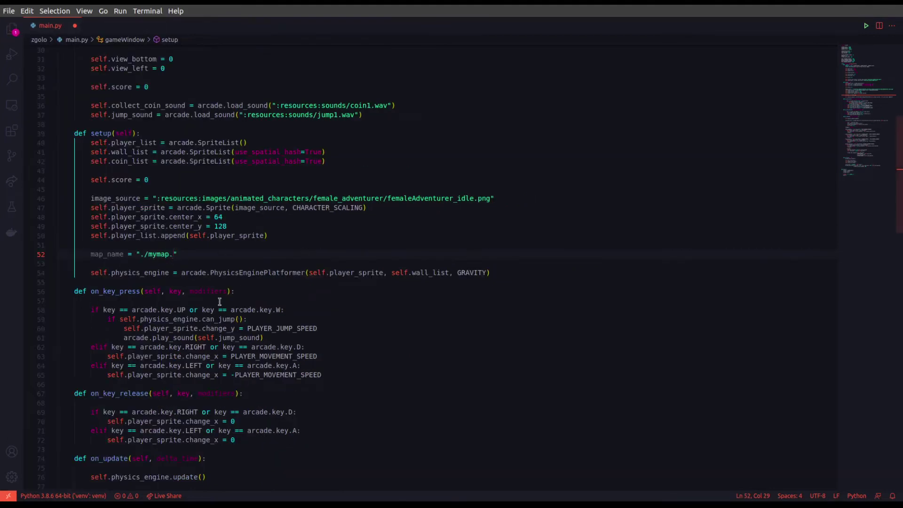
pyautogui.write('tmx')
pyautogui.hotkey('ctrl', 'Return')
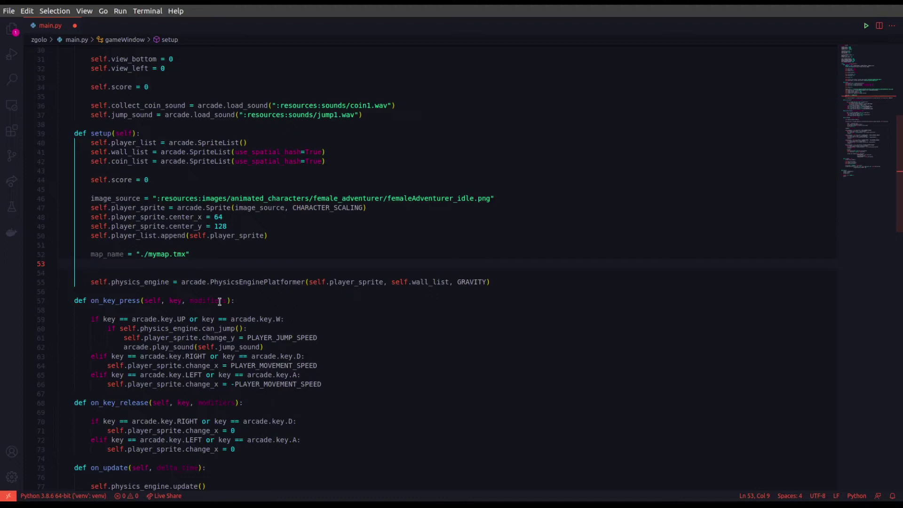
# Add platform_layer_name = "Platforms" directly below the map_name assignment
pyautogui.write('plaf')
pyautogui.press('BackSpace')
pyautogui.press('BackSpace')
pyautogui.press('BackSpace')
pyautogui.write('lat')
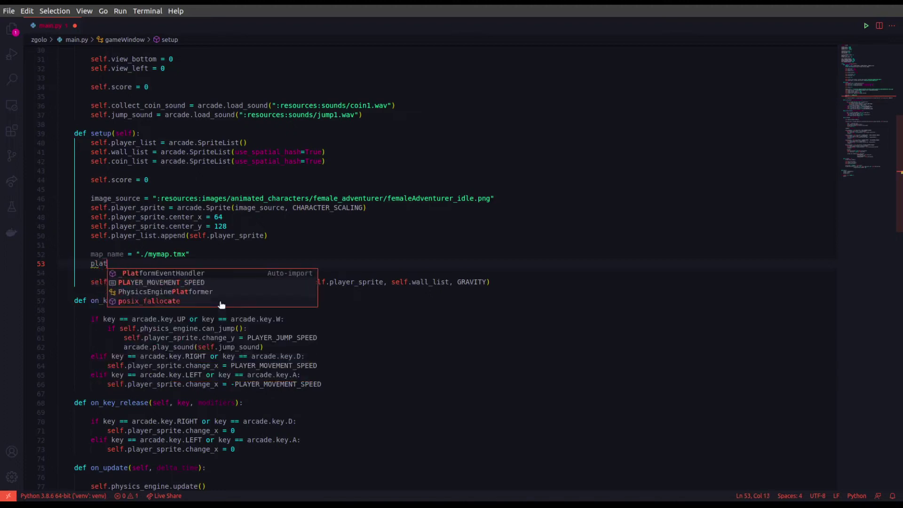
pyautogui.write('form')
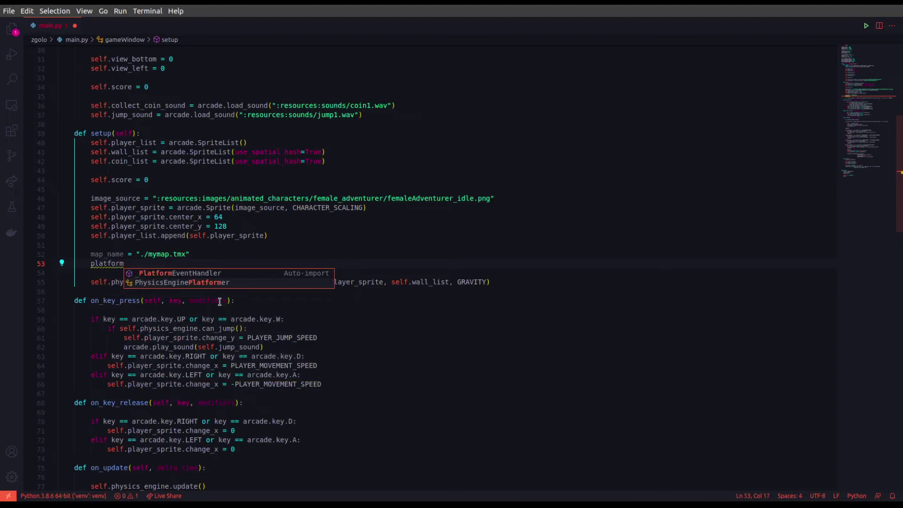
pyautogui.press('Escape')
pyautogui.write('_layer')
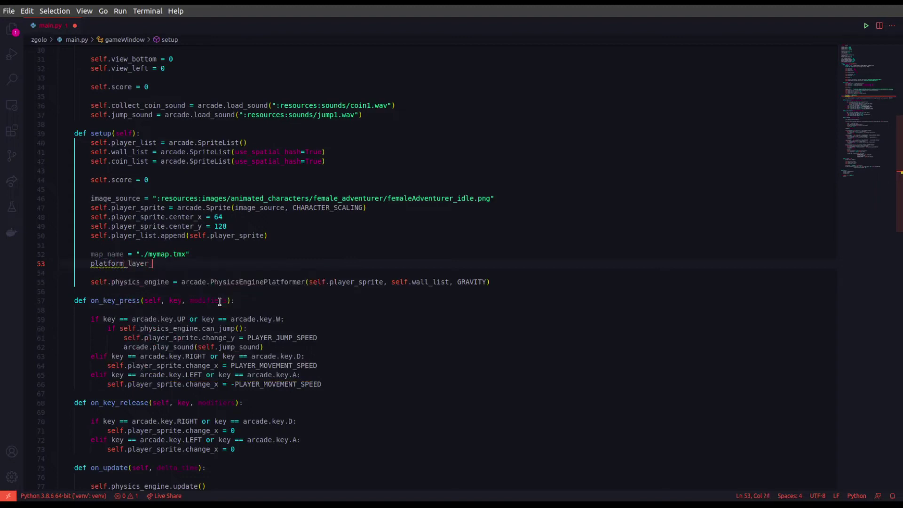
pyautogui.press('BackSpace')
pyautogui.write('_name = ')
pyautogui.write('"')
pyautogui.write('Platfor')
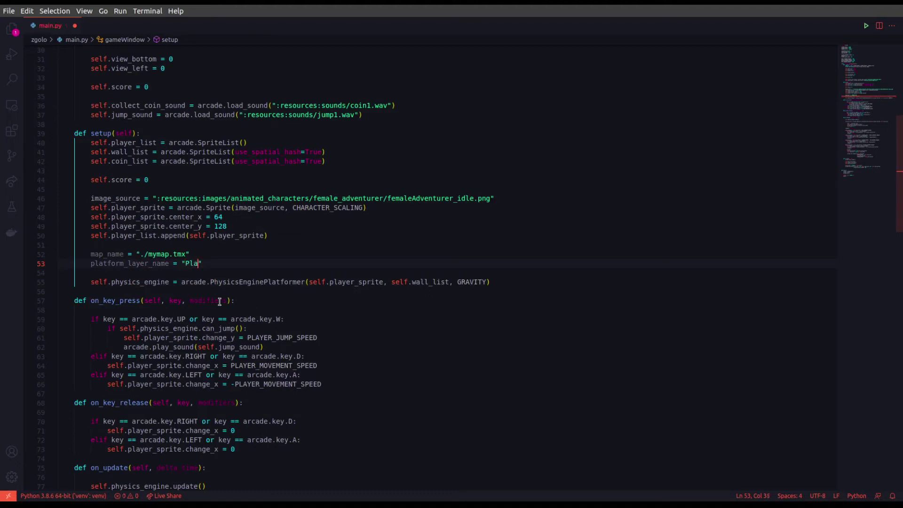
pyautogui.write('ms')
pyautogui.press('Return')
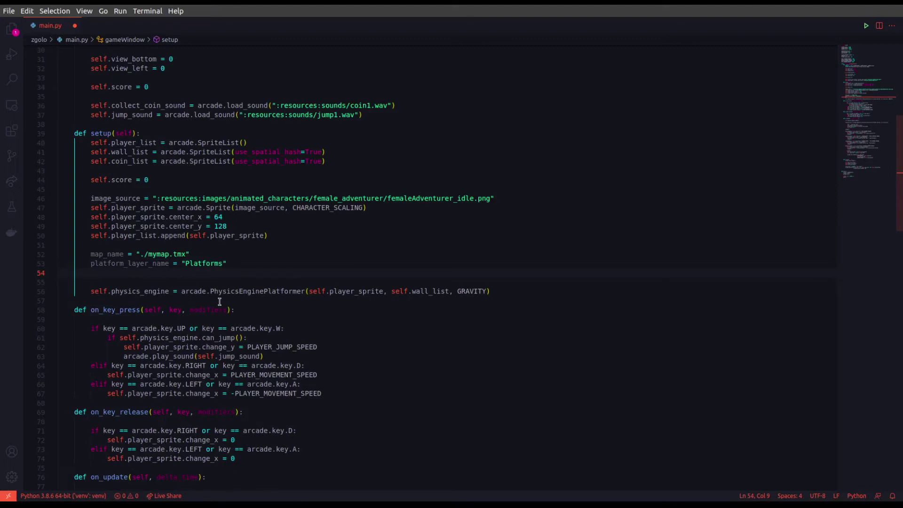
# After a blank line, add my_map = arcade.tilemap.read_tmx(map_name) to load the map
pyautogui.press('Return')
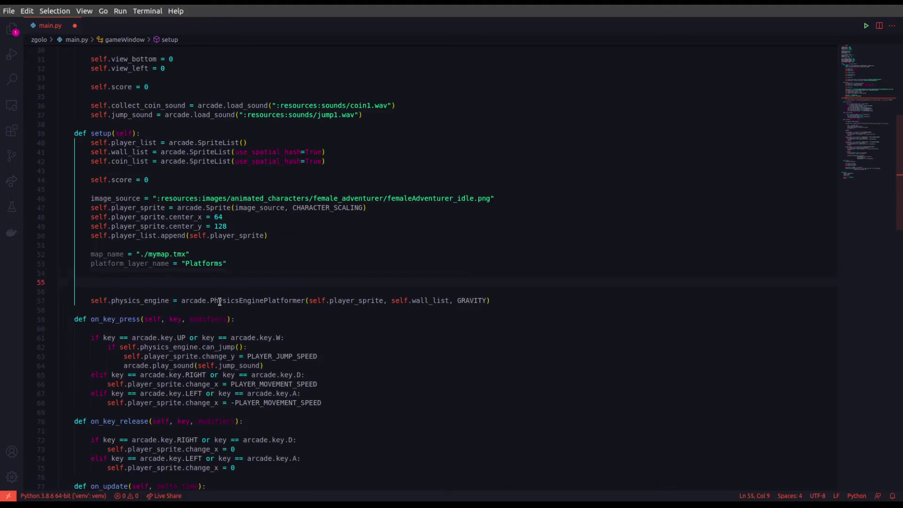
pyautogui.write('my_map = arcade.')
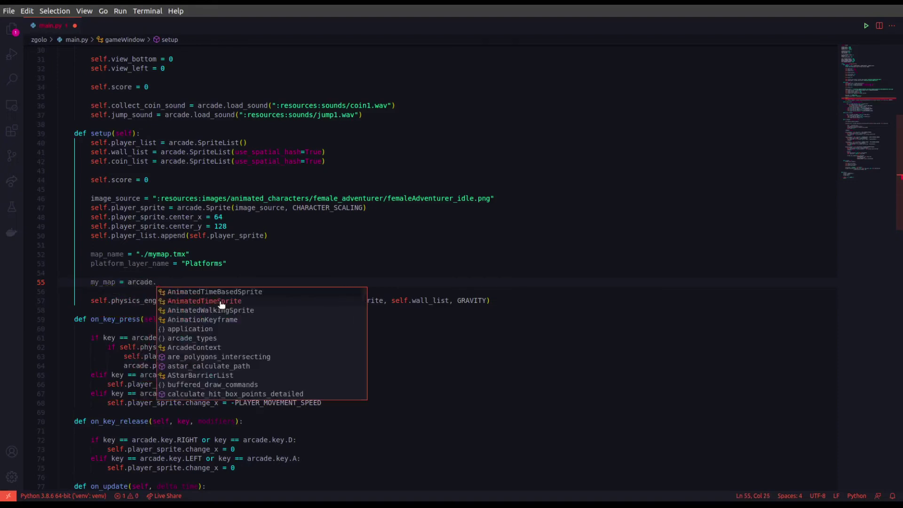
pyautogui.write('tilemap.re')
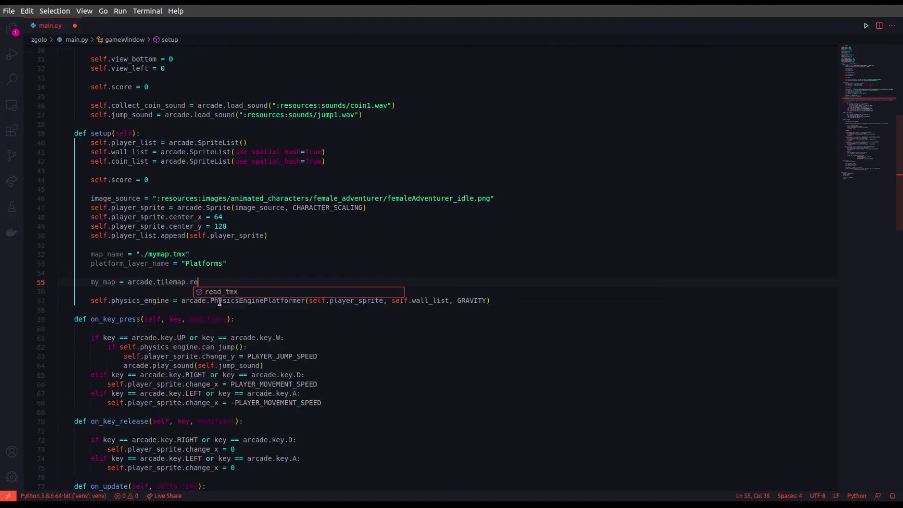
pyautogui.write('ad_tmx(')
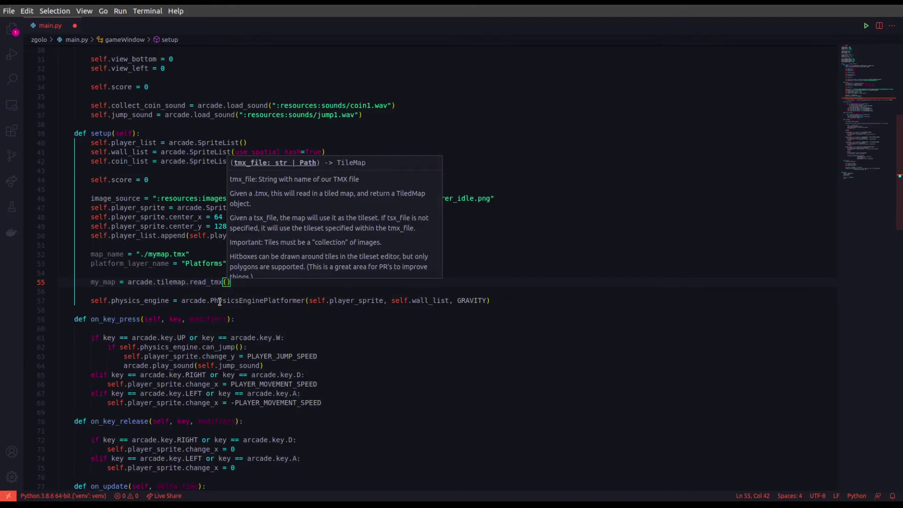
pyautogui.write('map_name')
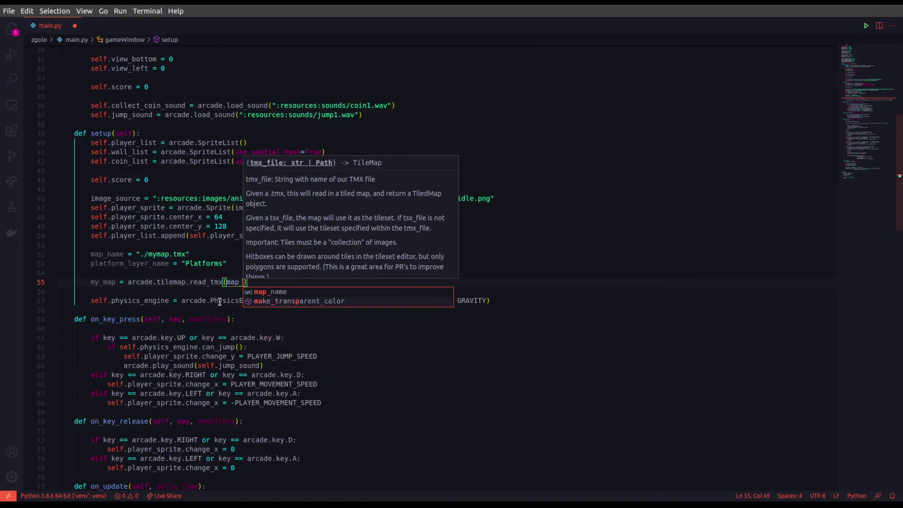
pyautogui.press('End')
pyautogui.press('Return')
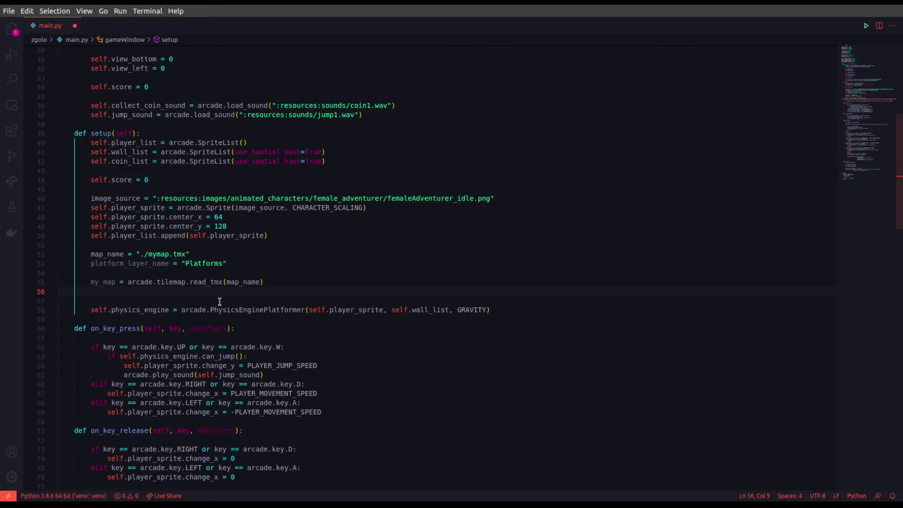
# Assign self.wall_list to an arcade.tilemap.process_layer() call below the my_map line
pyautogui.write('self.')
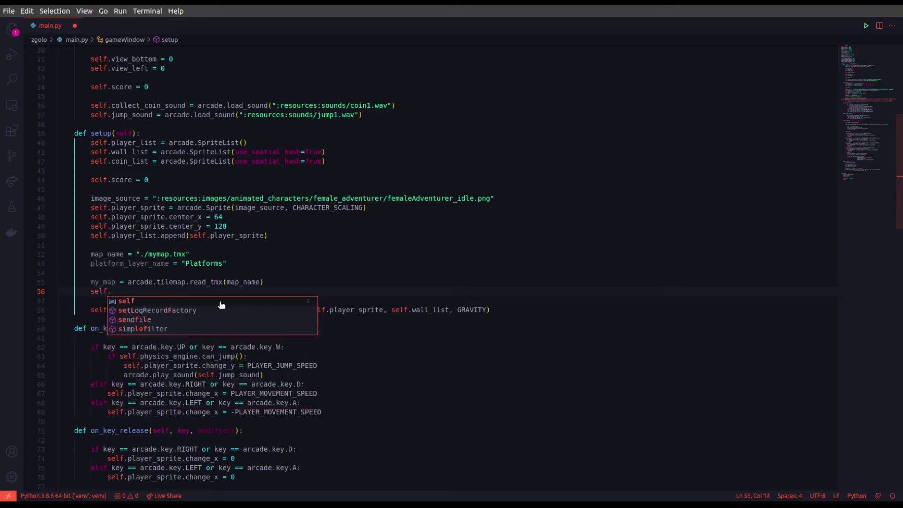
pyautogui.write('wall_li')
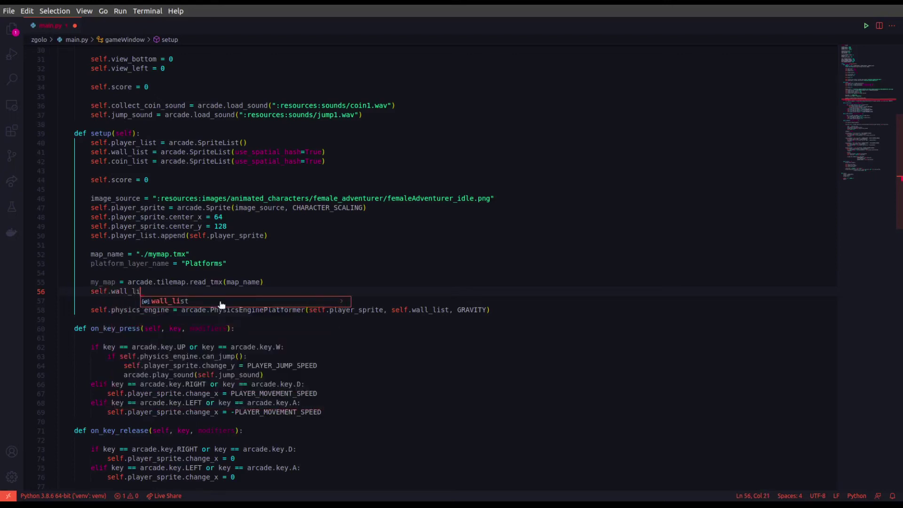
pyautogui.write('st = ')
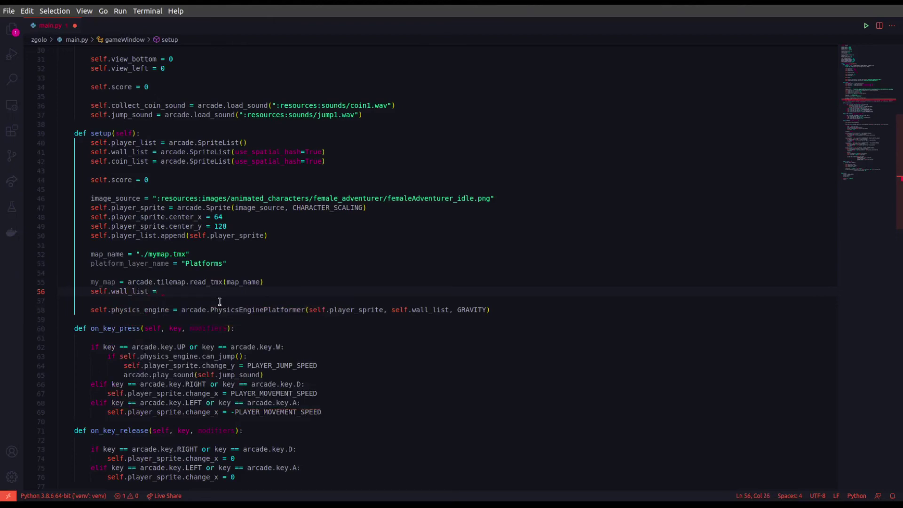
pyautogui.write('arcade .tilemap')
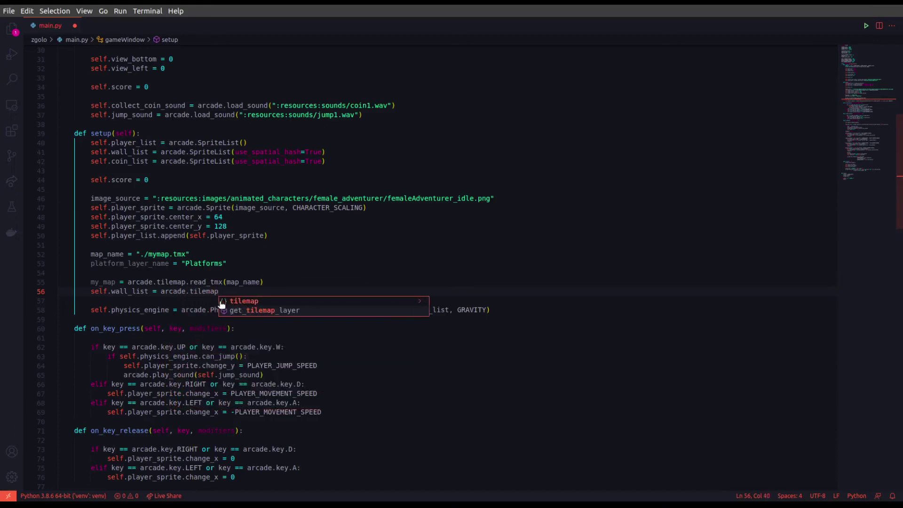
pyautogui.write('.process_layer')
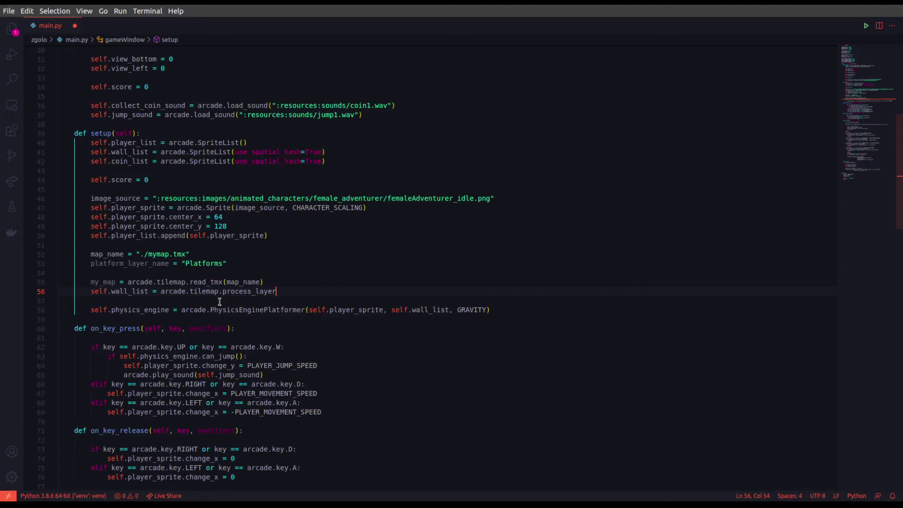
pyautogui.write('(')
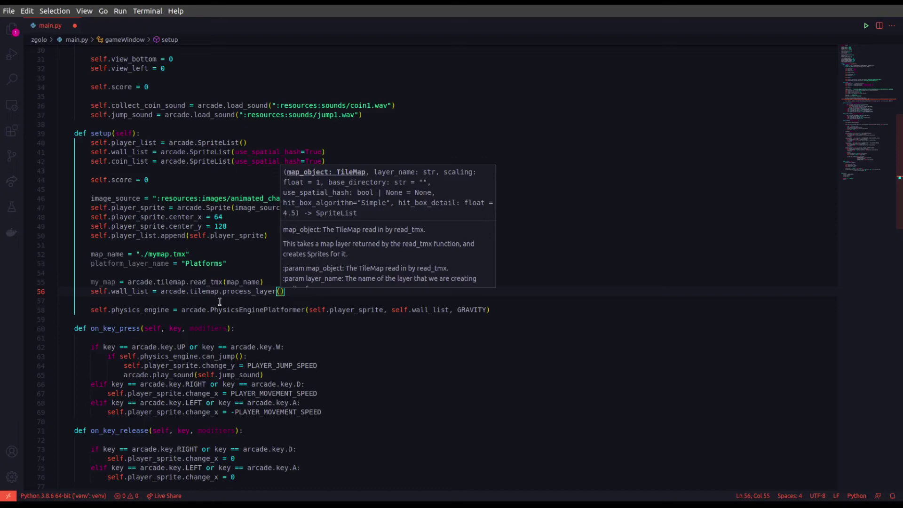
# Pass map_object=my_map as the first argument of the process_layer() call
pyautogui.write('map_o')
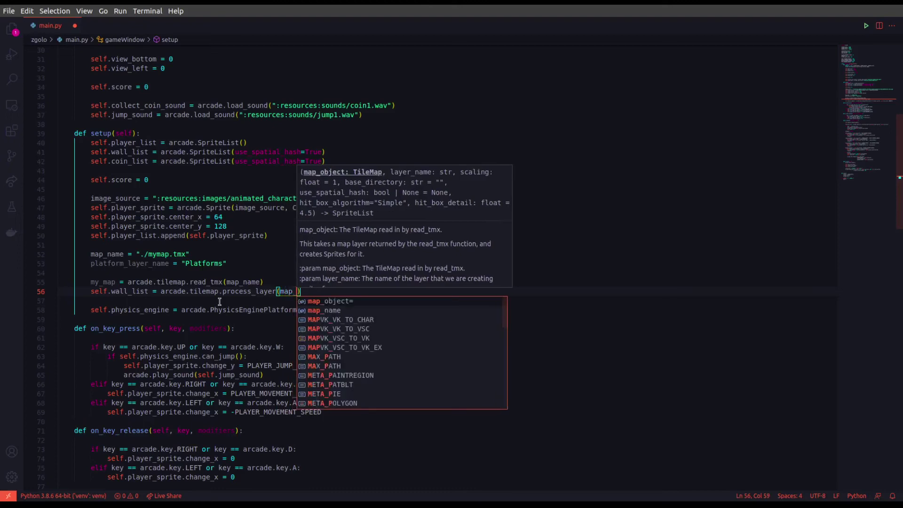
pyautogui.press('Tab')
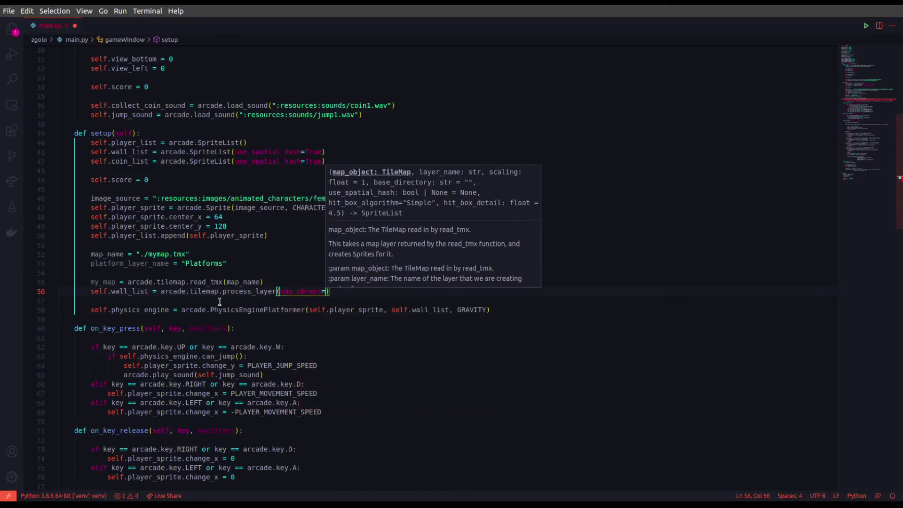
pyautogui.write('ma')
pyautogui.press('BackSpace')
pyautogui.write('y_')
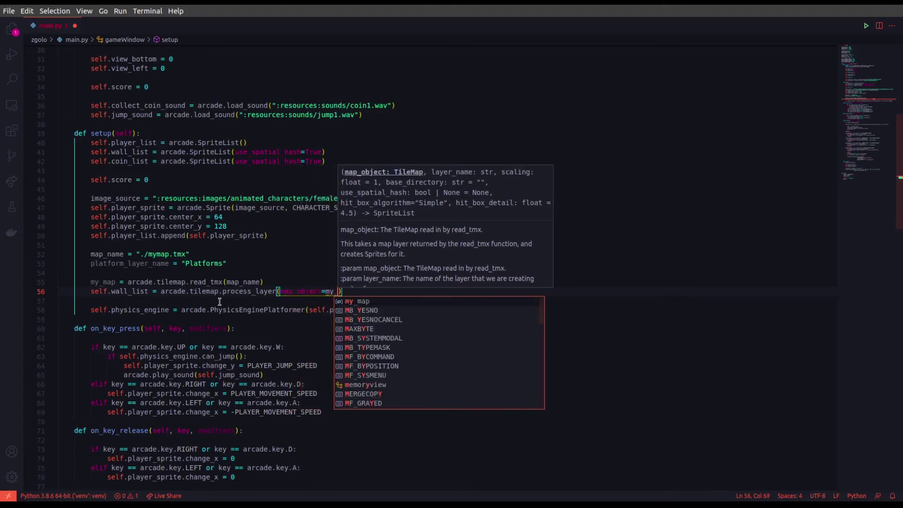
pyautogui.press('Tab')
pyautogui.write(',')
# Add layer_name=platform_layer_name as the second process_layer() argument on its own line
pyautogui.press('Return')
pyautogui.write('layer_name=)')
pyautogui.press('Tab')
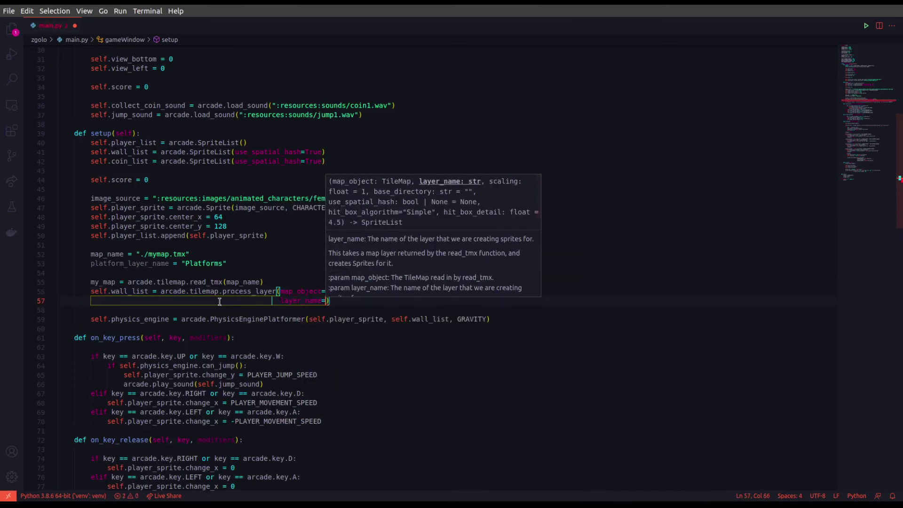
pyautogui.write('platform')
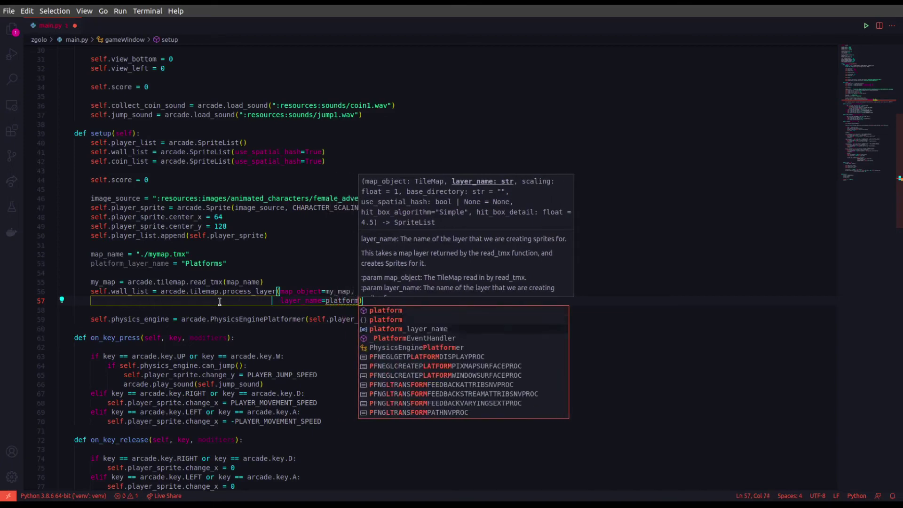
pyautogui.press('Down')
pyautogui.press('Down')
pyautogui.press('Tab')
pyautogui.write(',')
# Add scaling=TILE_SCALING as the third process_layer() argument on a new line
pyautogui.press('Return')
pyautogui.write('sc')
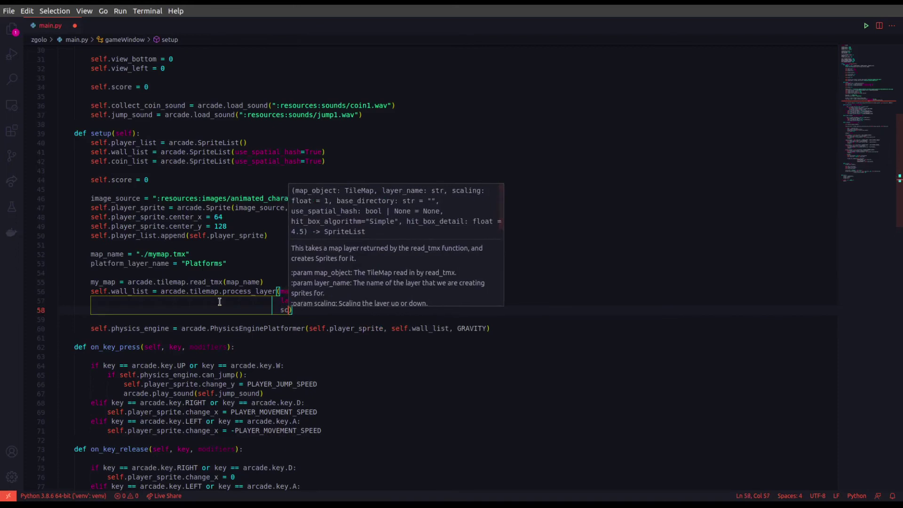
pyautogui.write('aling')
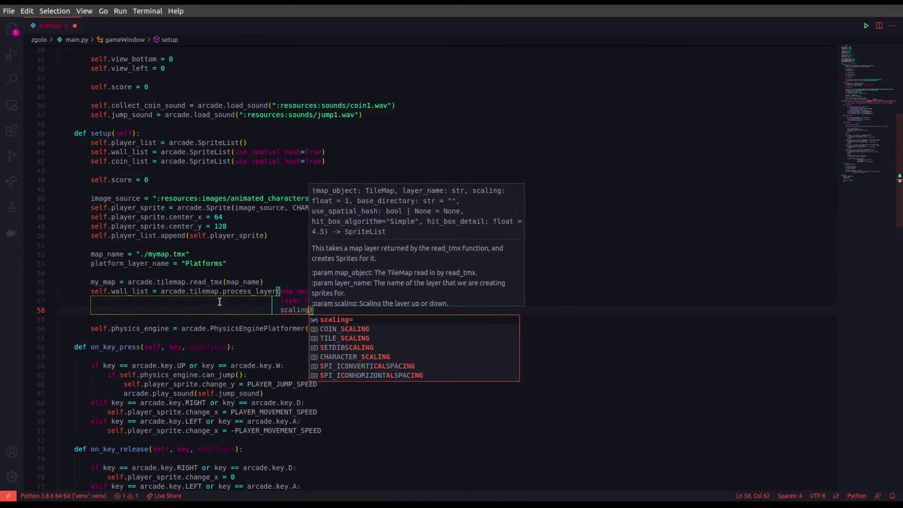
pyautogui.write('=TIT')
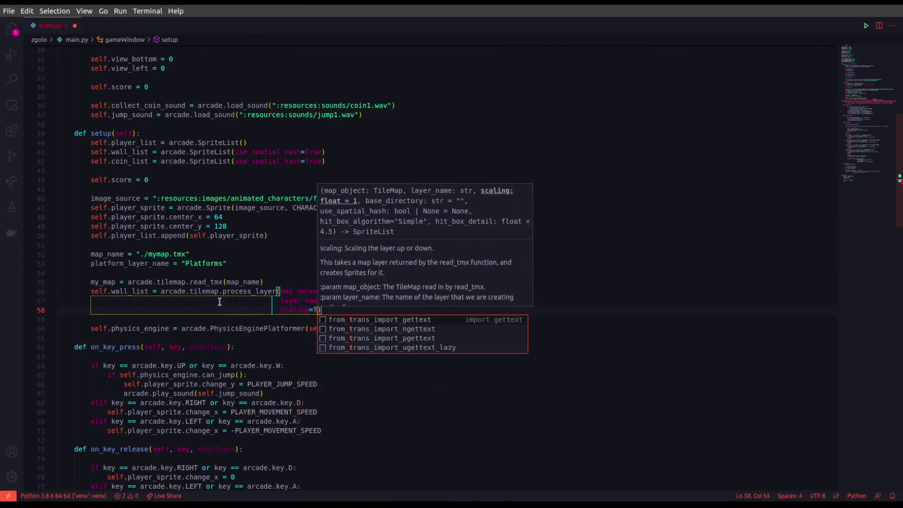
pyautogui.press('BackSpace')
pyautogui.write('LE')
pyautogui.press('BackSpace')
pyautogui.write('_SCALING')
pyautogui.press('Tab')
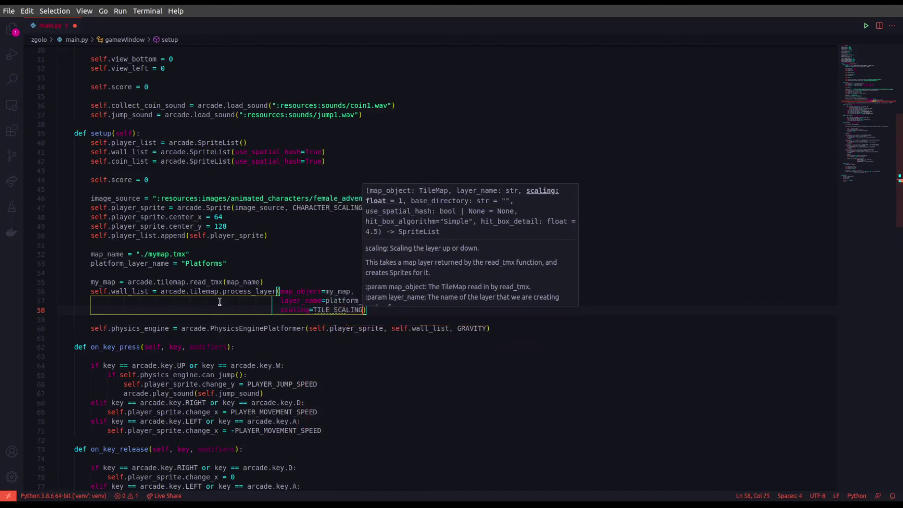
pyautogui.write(',')
# Add use_spatial_hash=True as the last process_layer() argument on a new line
pyautogui.press('Return')
pyautogui.write('user')
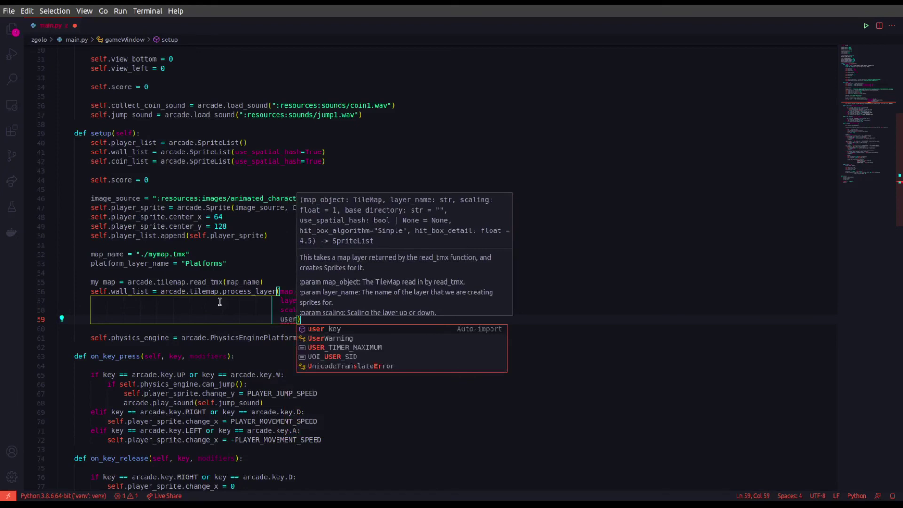
pyautogui.write('_spatial')
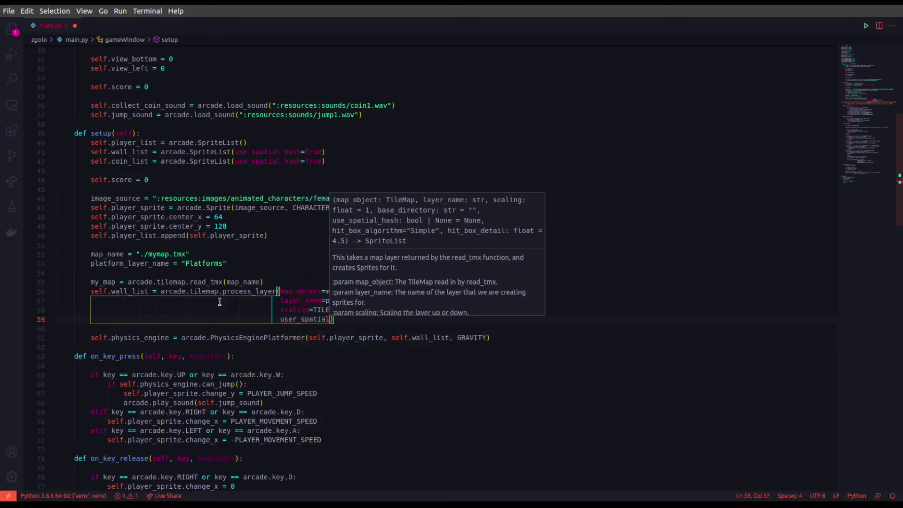
pyautogui.press('BackSpace')
pyautogui.press('BackSpace')
pyautogui.press('BackSpace')
pyautogui.press('BackSpace')
pyautogui.press('BackSpace')
pyautogui.press('BackSpace')
pyautogui.press('BackSpace')
pyautogui.press('BackSpace')
pyautogui.press('BackSpace')
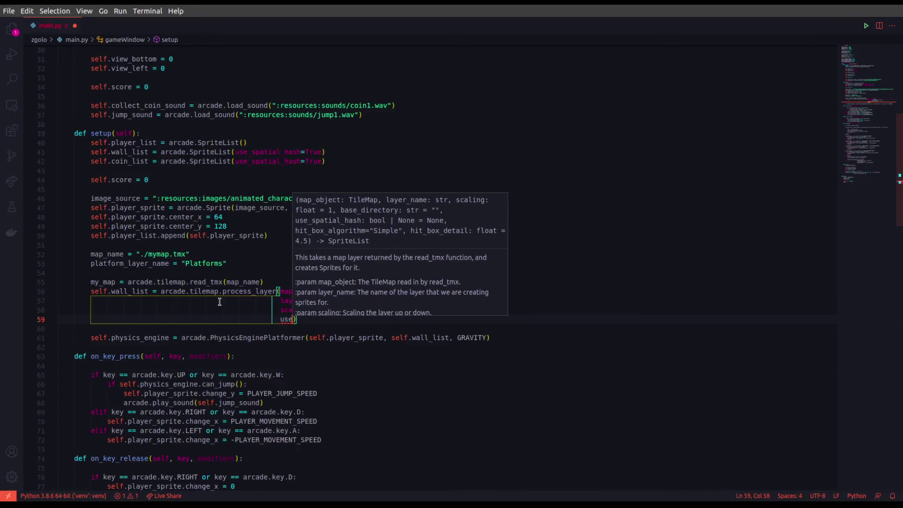
pyautogui.write('_spatial_hash=T')
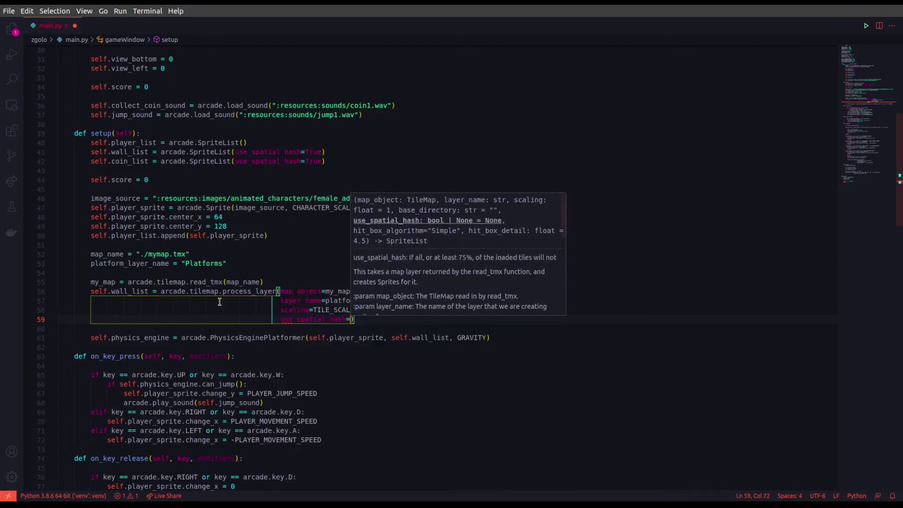
pyautogui.write('rue)')
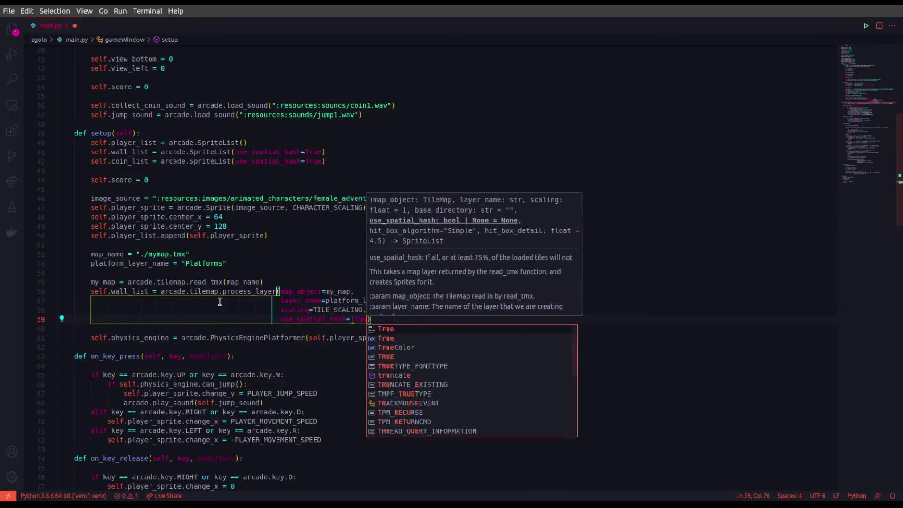
# After a blank line below the process_layer() call, add the condition if my_map.background_color: at the setup body's indentation
pyautogui.press('Return')
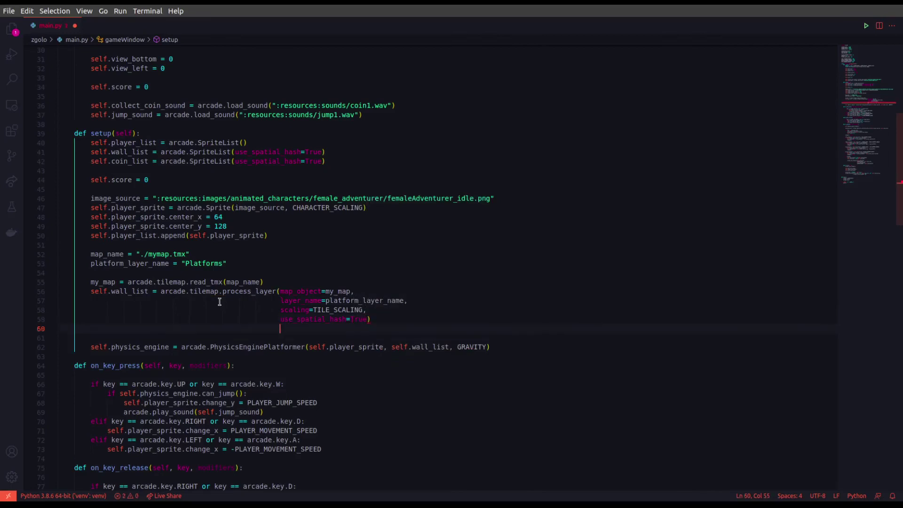
pyautogui.press('BackSpace')
pyautogui.press('BackSpace')
pyautogui.press('BackSpace')
pyautogui.press('BackSpace')
pyautogui.press('BackSpace')
pyautogui.press('BackSpace')
pyautogui.press('BackSpace')
pyautogui.press('BackSpace')
pyautogui.press('BackSpace')
pyautogui.press('BackSpace')
pyautogui.press('BackSpace')
pyautogui.press('Return')
pyautogui.write('f ')
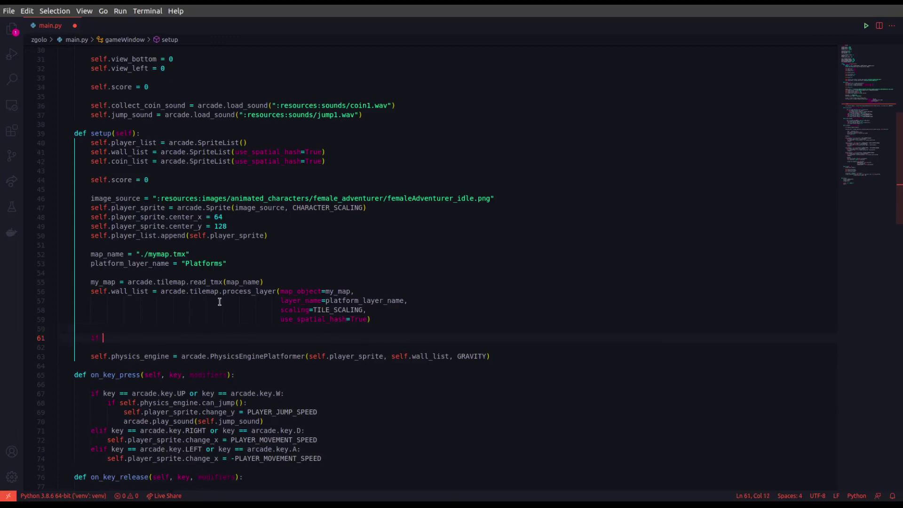
pyautogui.write('my_map')
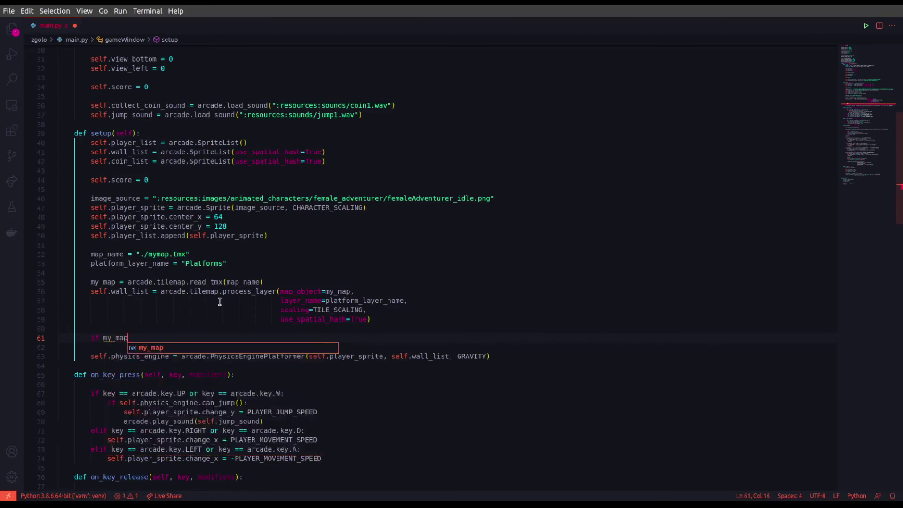
pyautogui.write('.back')
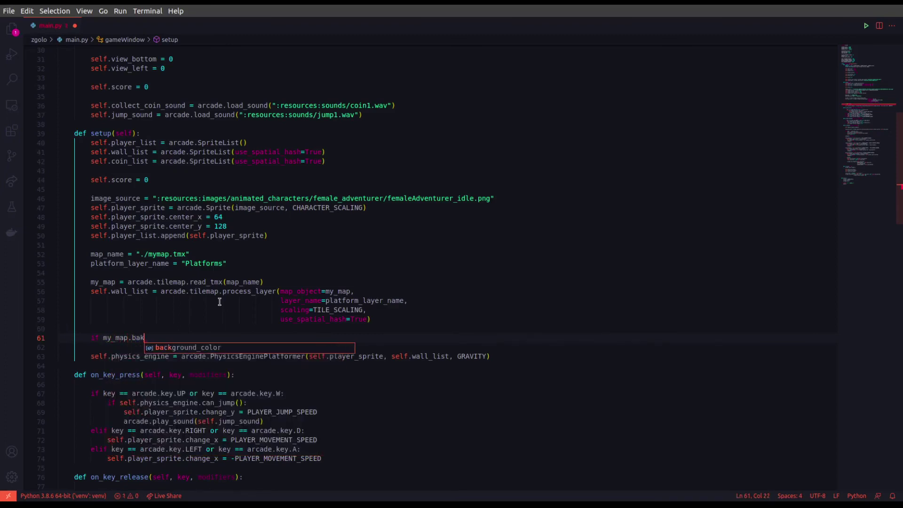
pyautogui.press('Tab')
pyautogui.write(':')
pyautogui.press('Return')
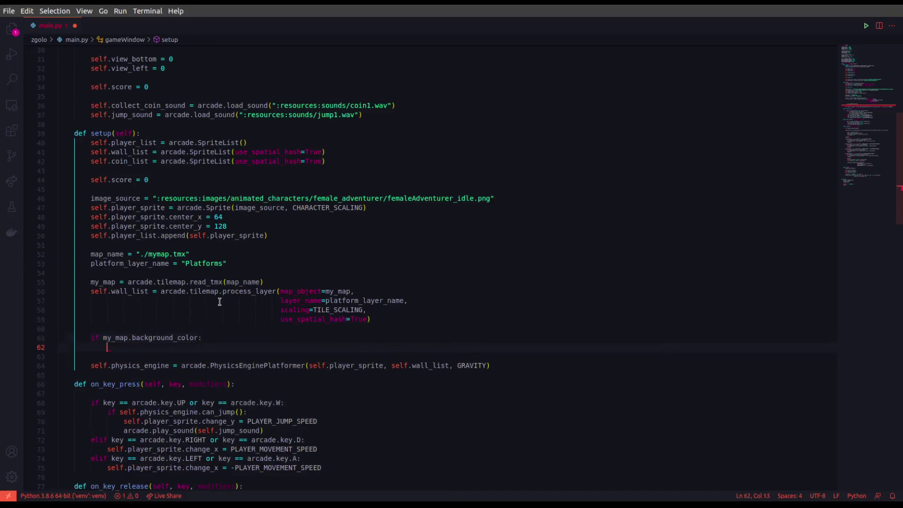
# Inside the condition, call arcade.set_background_color(my_map.background_color) and save main.py
pyautogui.write('arc')
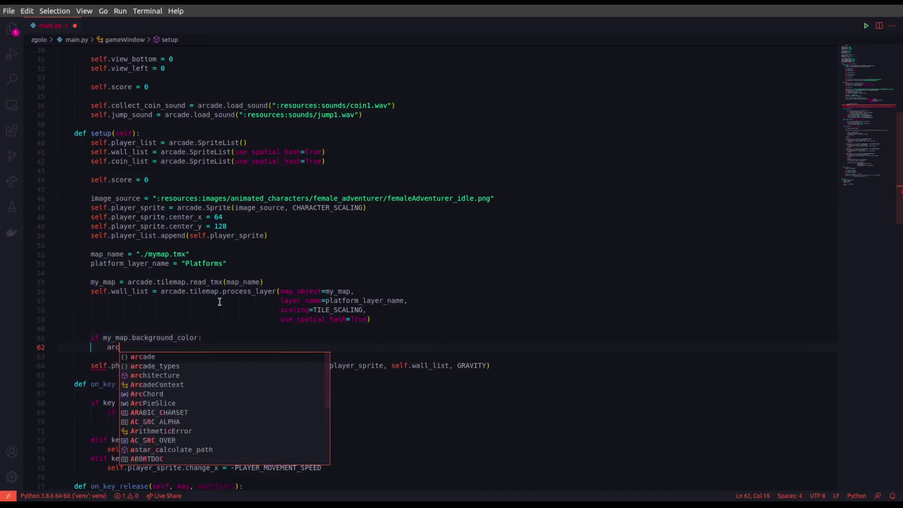
pyautogui.write('ade.set')
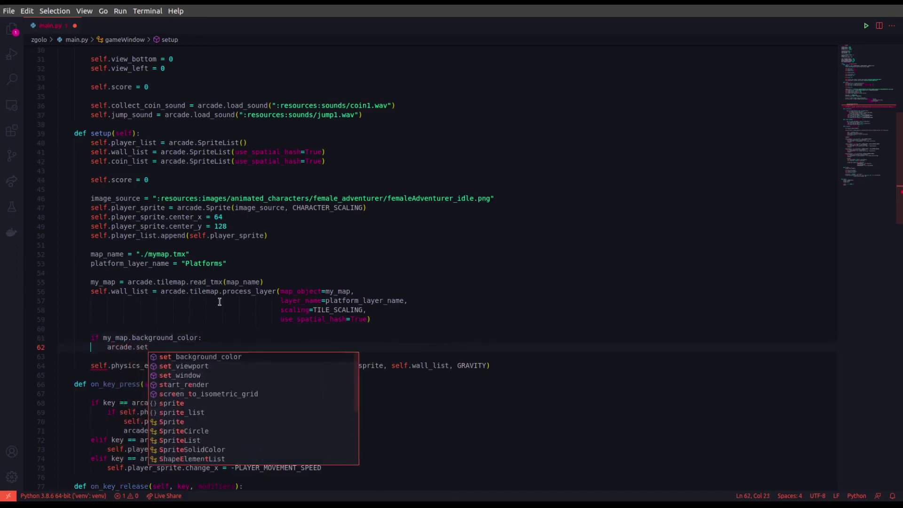
pyautogui.press('Tab')
pyautogui.write('(')
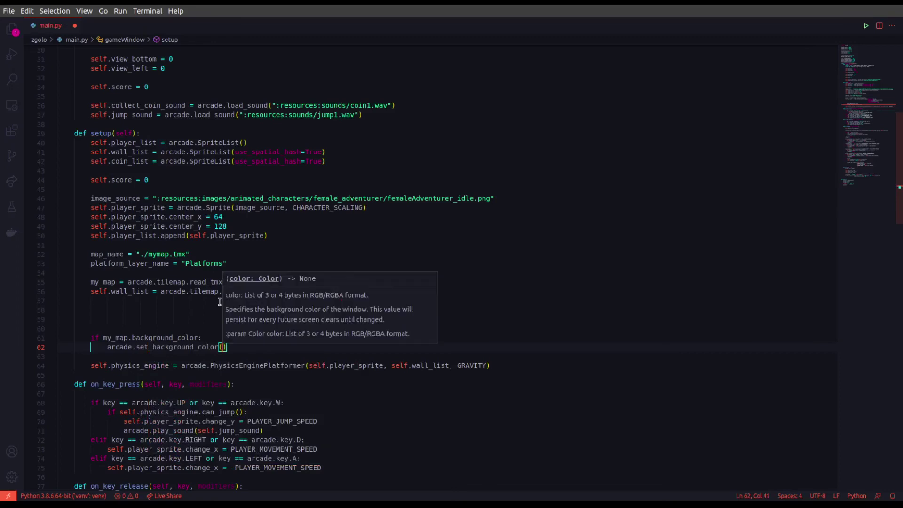
pyautogui.write('my_map.')
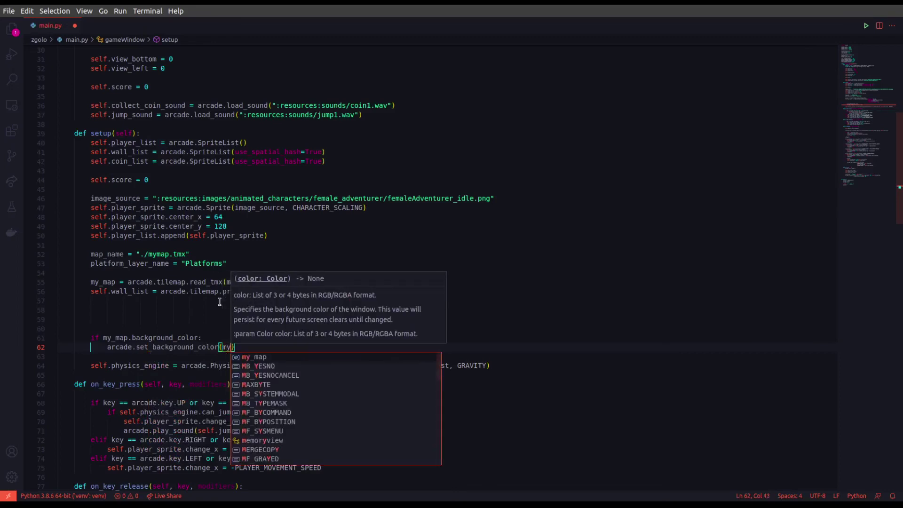
pyautogui.write('background_color)')
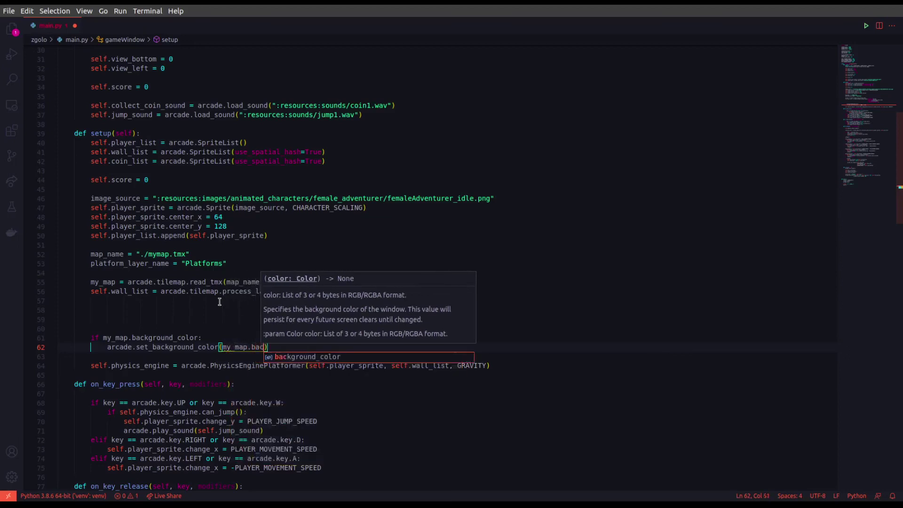
pyautogui.hotkey('ctrl', 's')
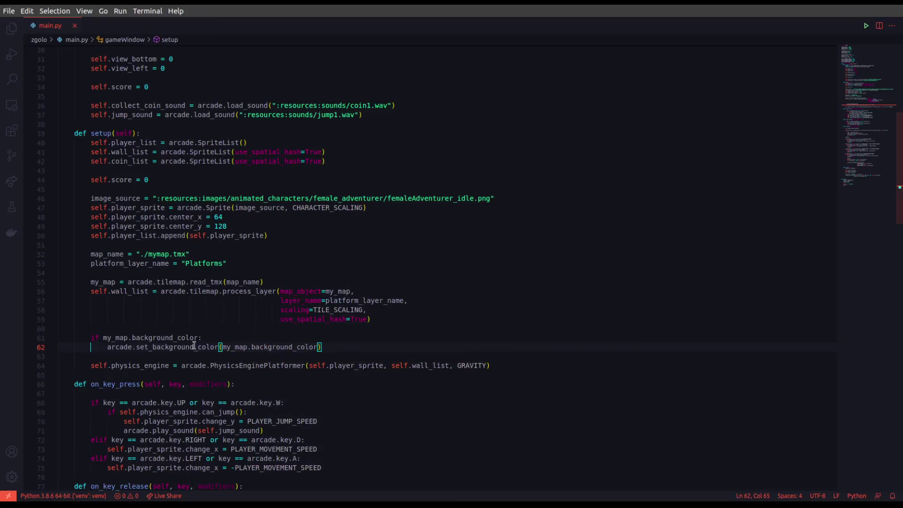
pyautogui.moveTo(105, 375); pyautogui.dragTo(186, 363)
pyautogui.click(157, 365)
pyautogui.click(202, 365)
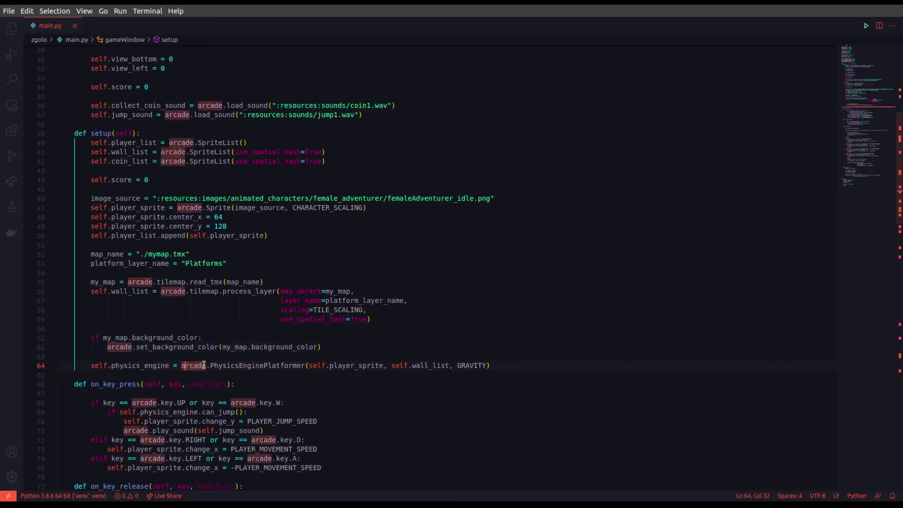
pyautogui.click(230, 365)
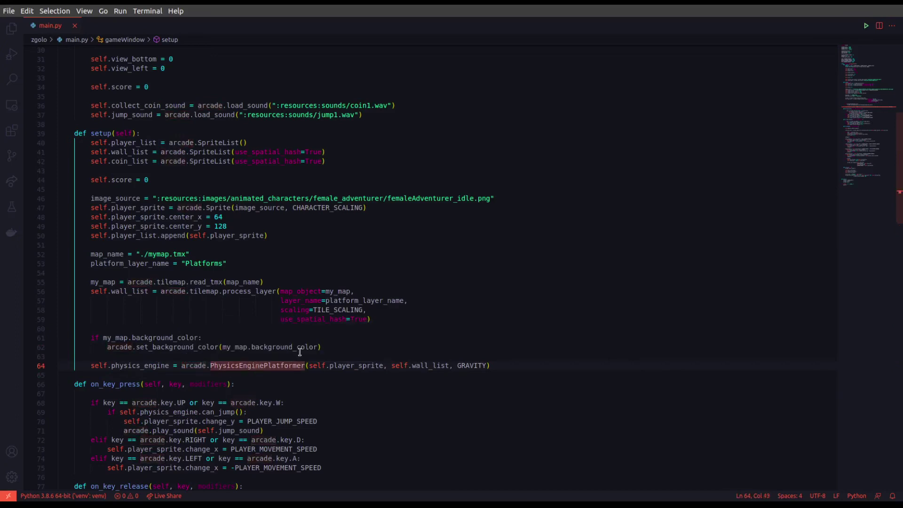
pyautogui.click(510, 365)
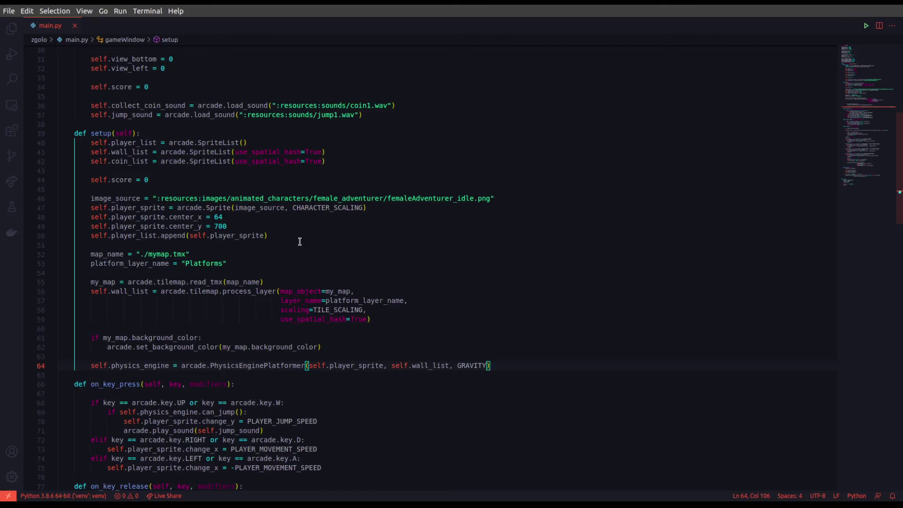
pyautogui.moveTo(227, 227); pyautogui.dragTo(214, 227)
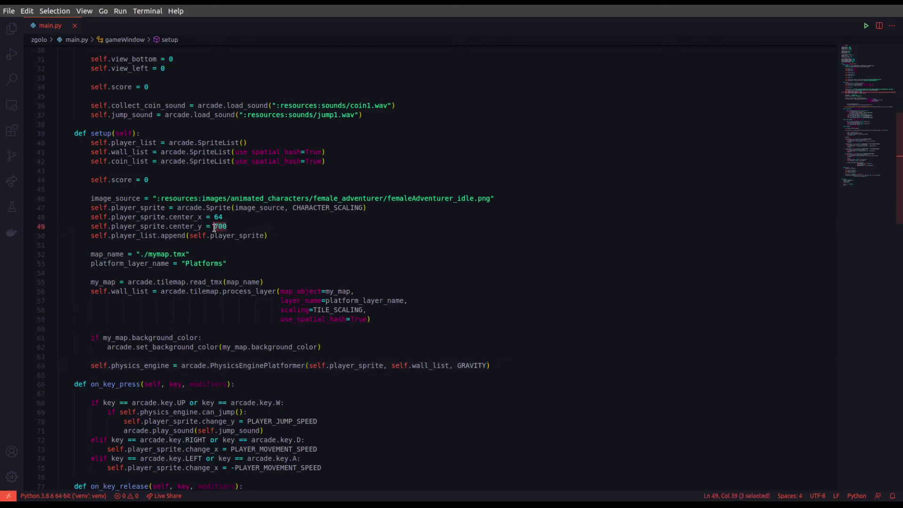
pyautogui.doubleClick(225, 227)
pyautogui.moveTo(230, 225); pyautogui.dragTo(215, 227)
pyautogui.click(297, 237)
# Run the game from the integrated terminal with python main.py
pyautogui.hotkey('ctrl', '`')
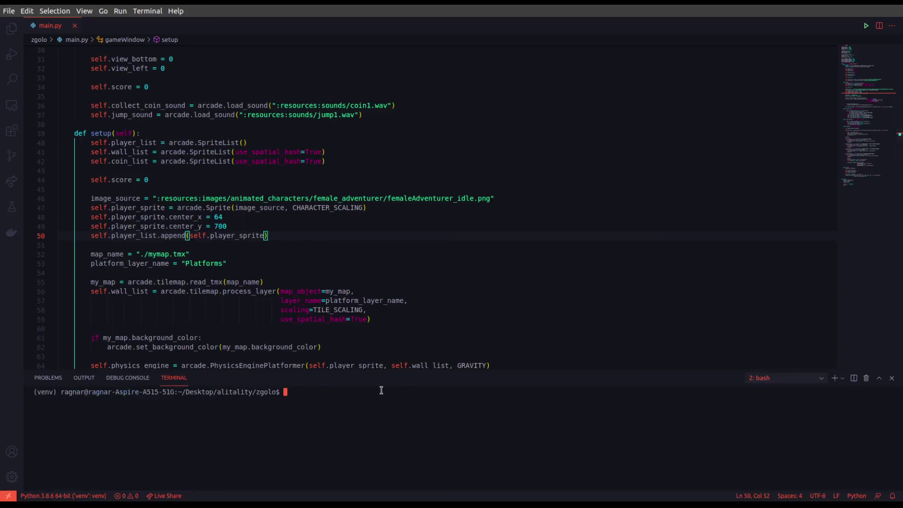
pyautogui.write('python main.py')
pyautogui.press('Return')
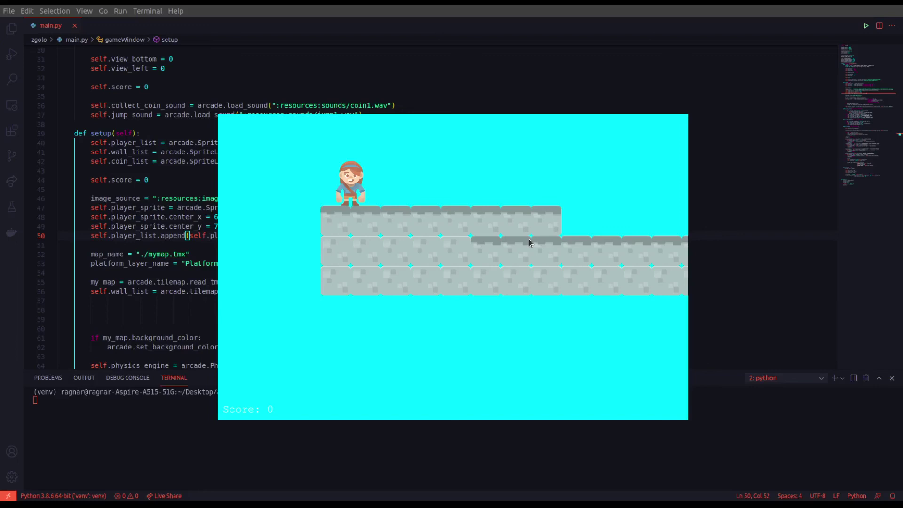
# Test the loaded map in the game by walking and jumping the character across the platforms
pyautogui.press('Up')
pyautogui.press('Right')
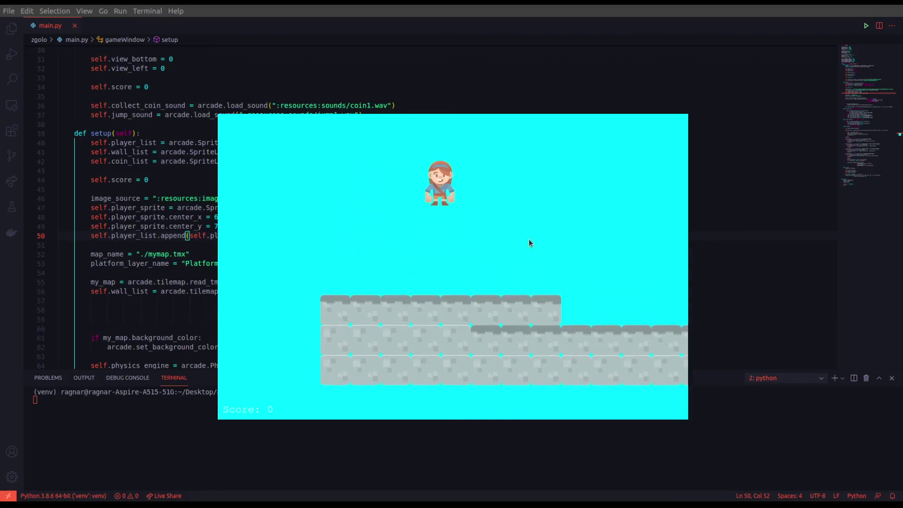
pyautogui.press('Right')
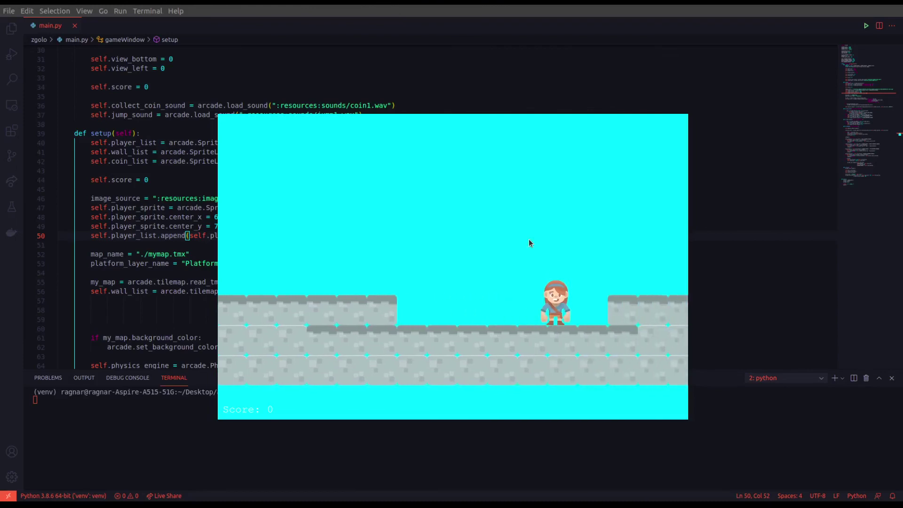
pyautogui.press('Up')
pyautogui.press('Left')
pyautogui.press('Up')
pyautogui.press('Up')
pyautogui.press('Right')
pyautogui.press('Up')
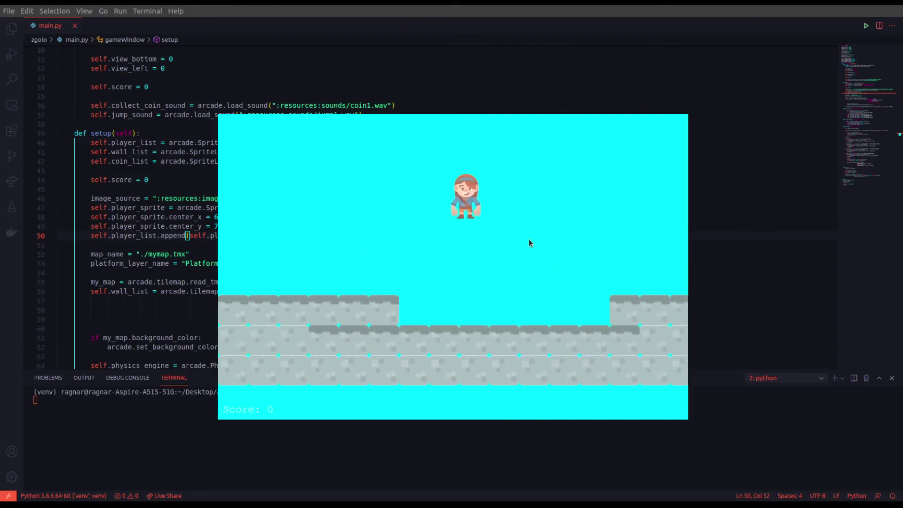
pyautogui.press('Up')
pyautogui.press('Right')
pyautogui.press('Up')
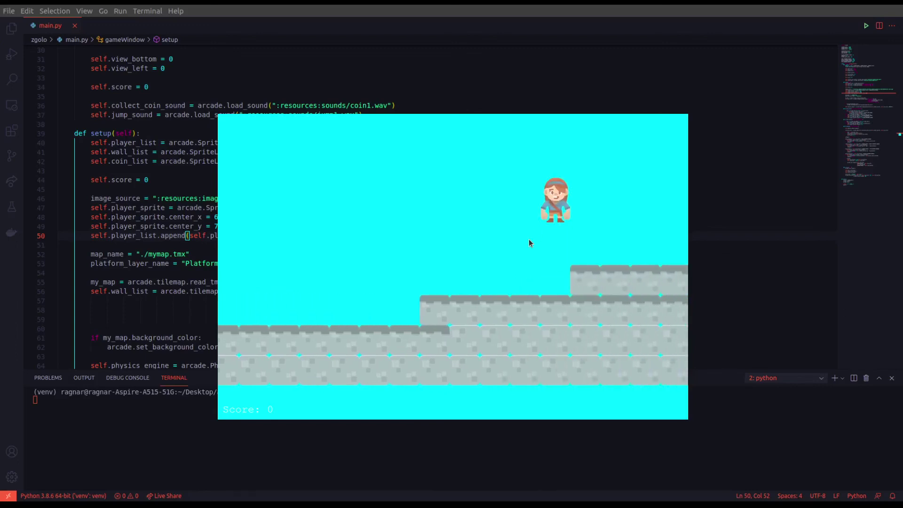
# Move the character across the dip to the ledge on its far left side and back up onto the highest stone step
pyautogui.press('Left')
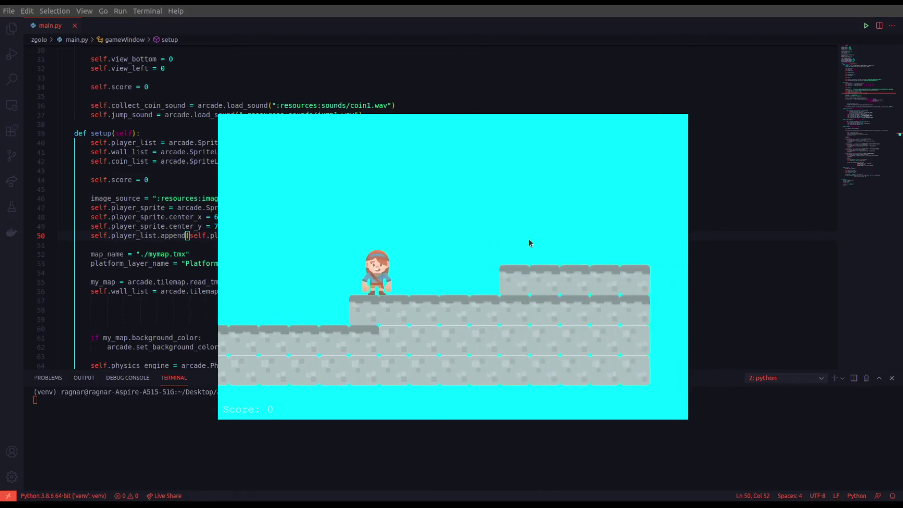
pyautogui.press('Up')
pyautogui.press('Left')
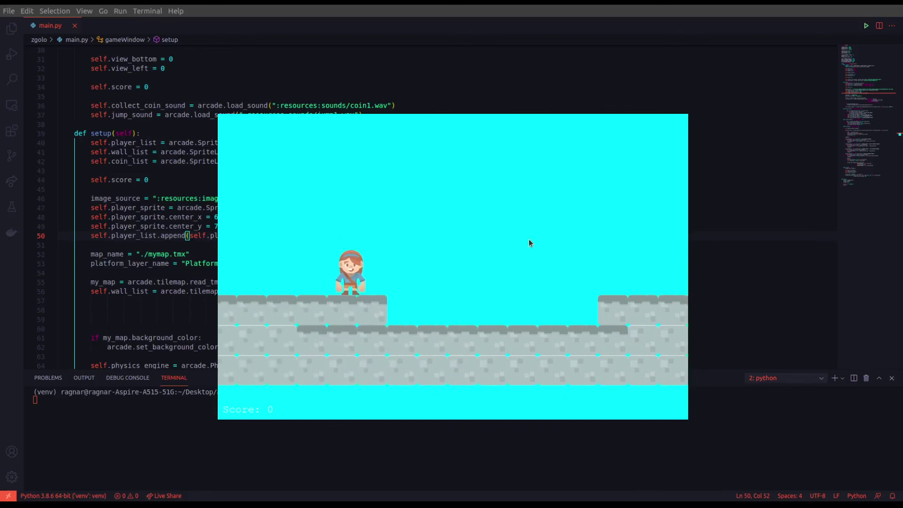
pyautogui.press('Right')
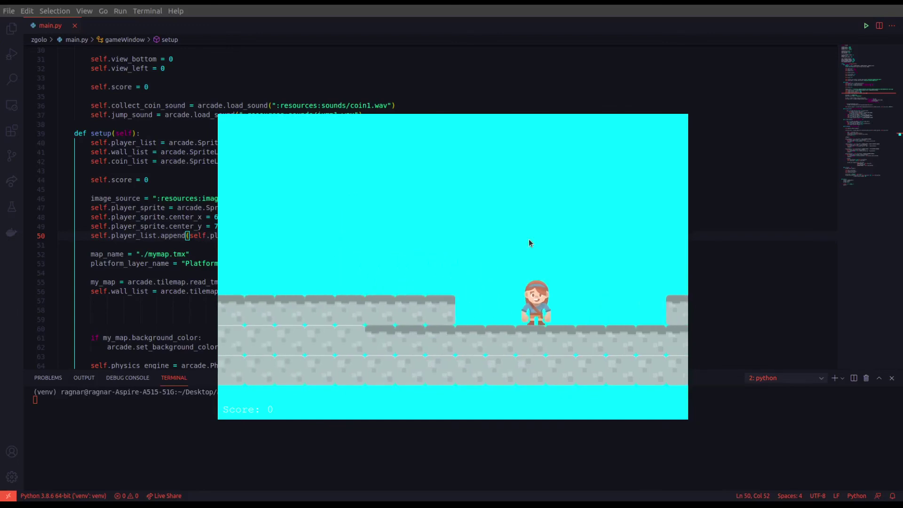
pyautogui.press('Up')
pyautogui.press('Right')
pyautogui.press('Up')
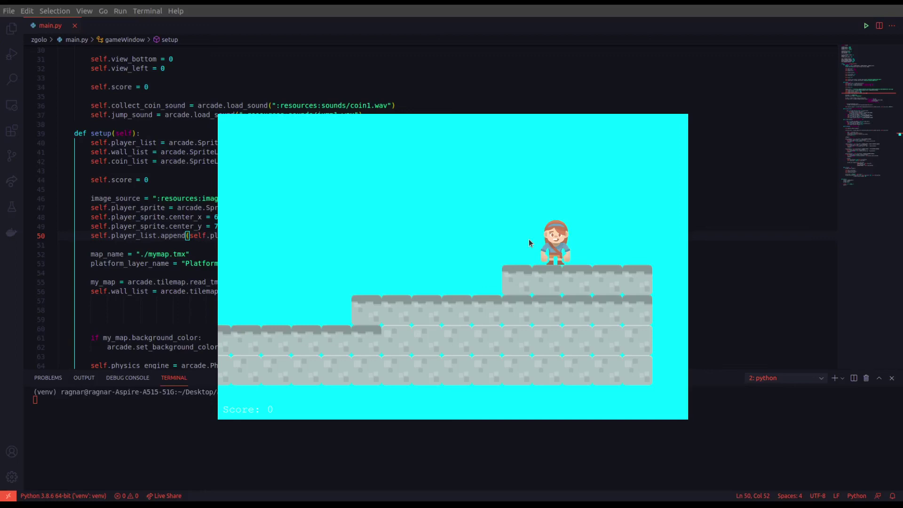
# Test the descent from the highest stone step by walking the character into the dip and jumping onto the left ledge
pyautogui.press('Left')
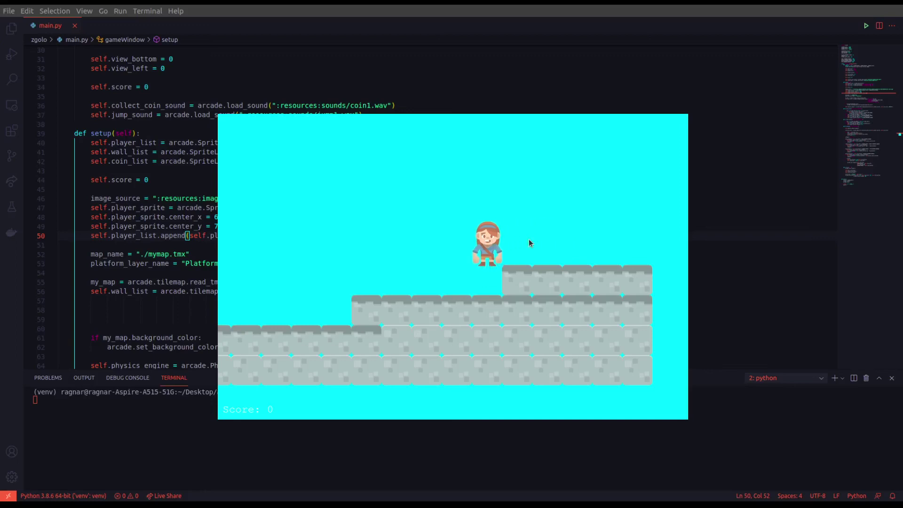
pyautogui.press('Left')
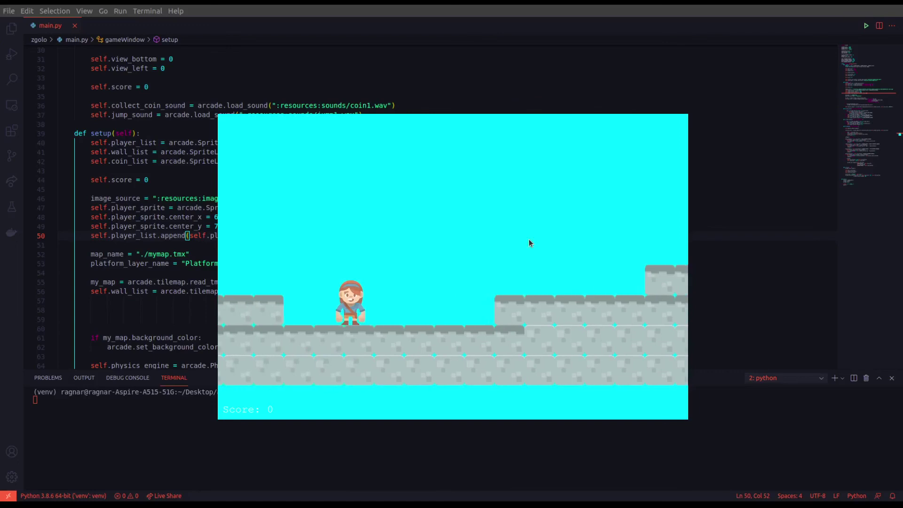
pyautogui.press('Up')
pyautogui.press('Right')
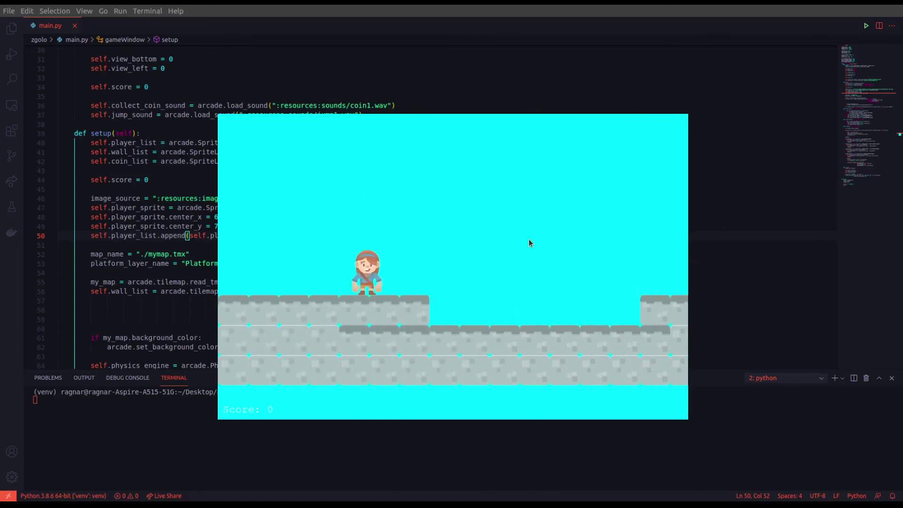